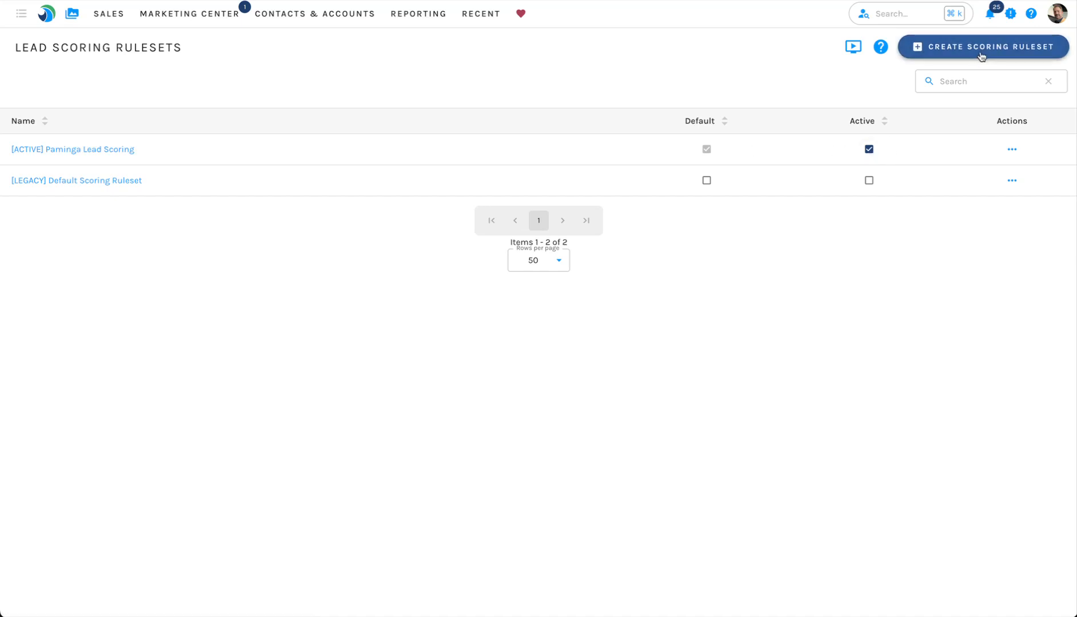
# Step: Open the [ACTIVE] Paminga Lead Scoring ruleset and expand and collapse its score sections to review them
pyautogui.click(61, 156)
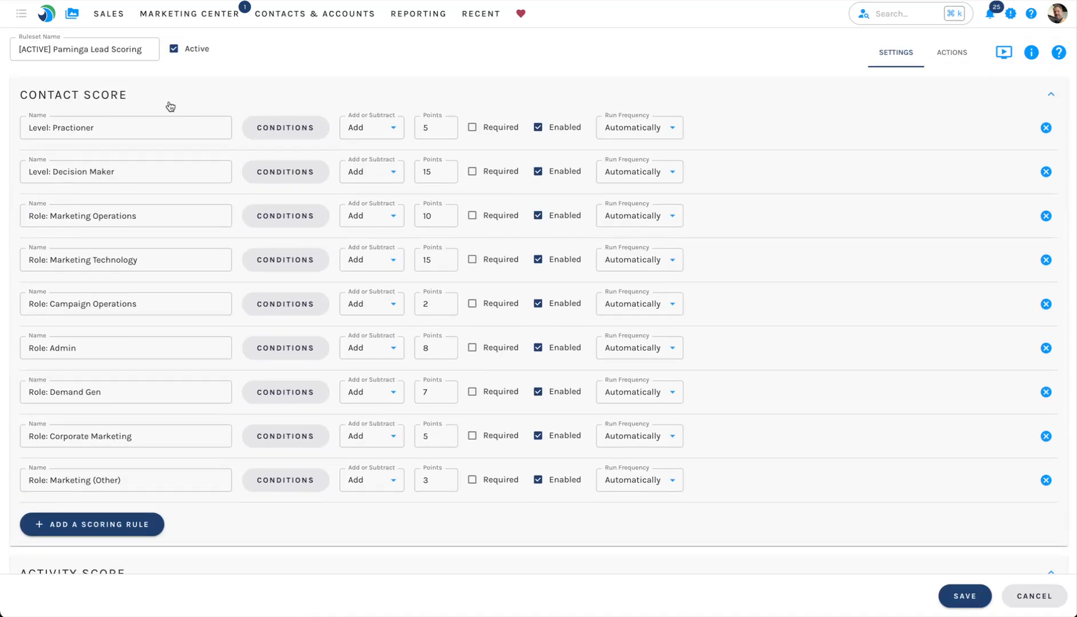
pyautogui.click(170, 107)
pyautogui.click(192, 143)
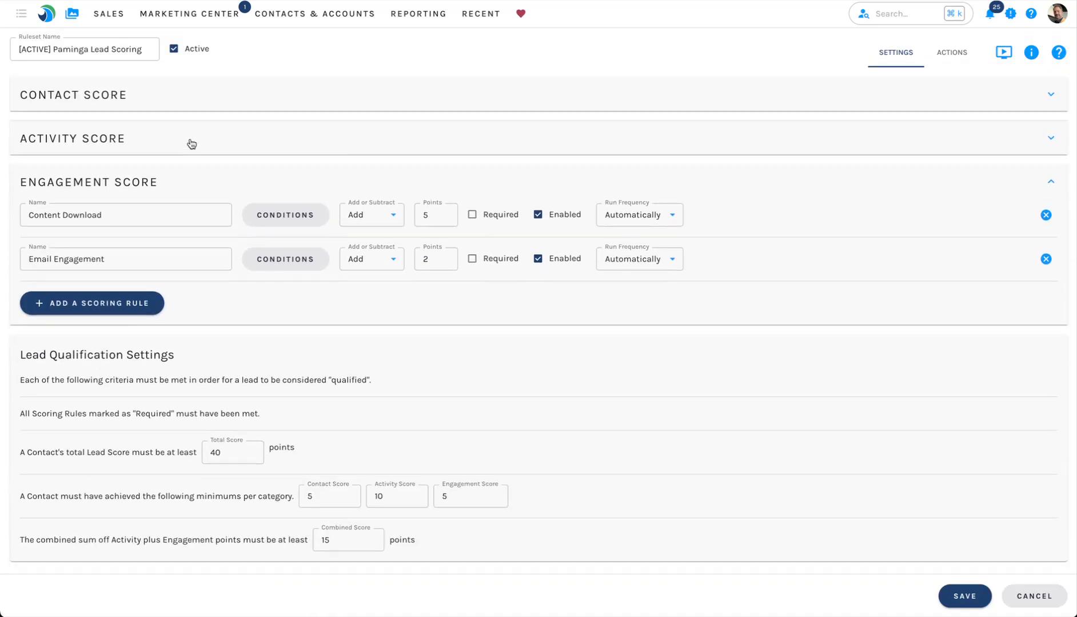
pyautogui.click(185, 178)
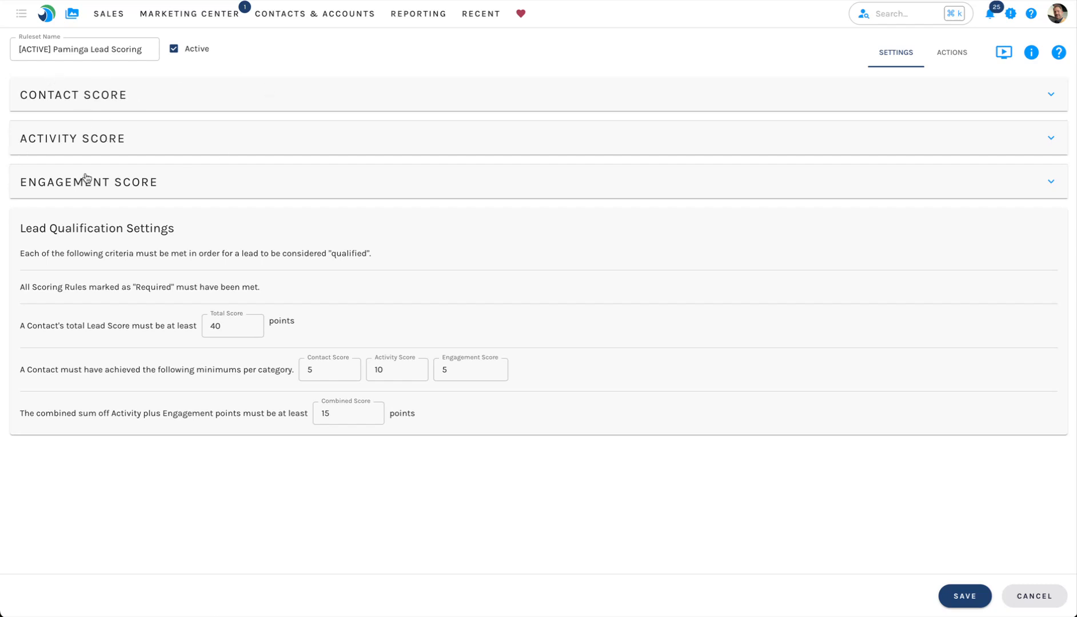
pyautogui.click(115, 102)
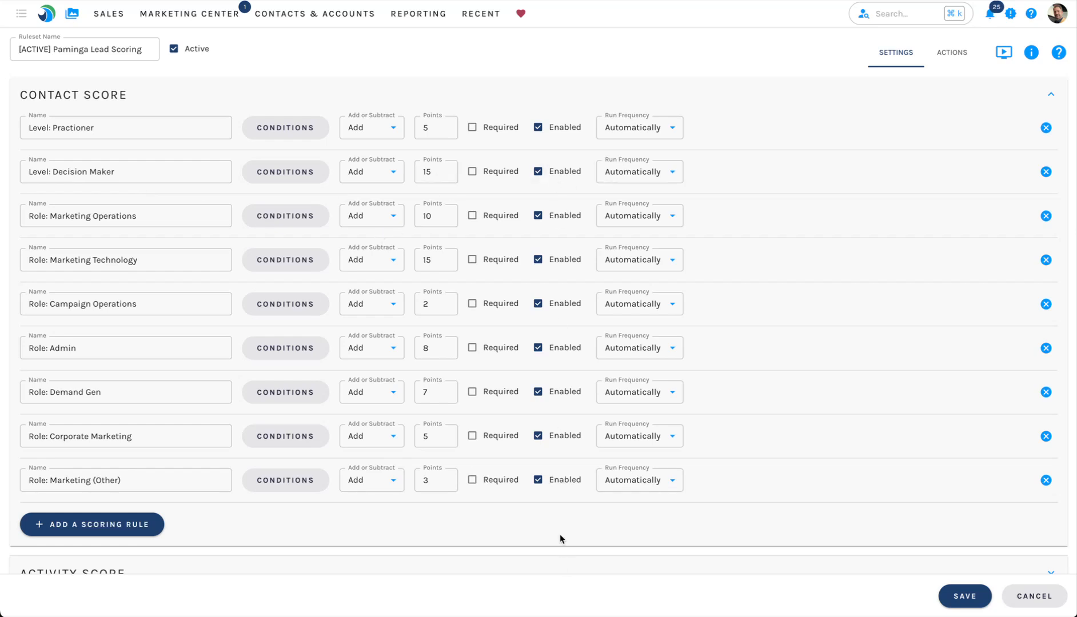
# Step: Add a Contact Score rule named Company Name Not Blank
pyautogui.click(108, 530)
pyautogui.write('Company Name Not Blank')
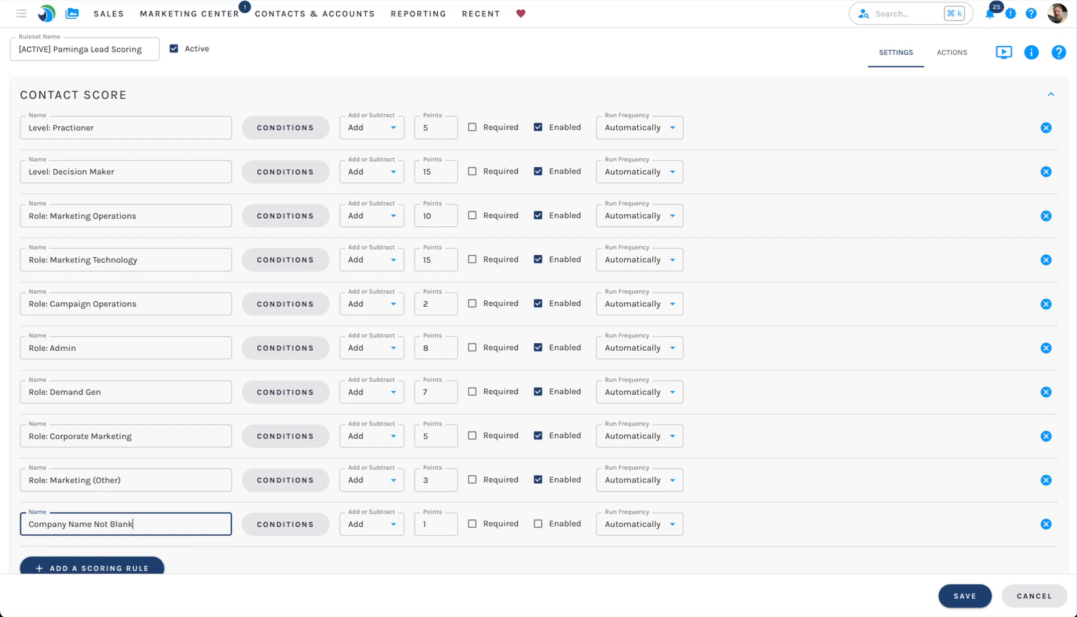
# Step: Set the rule's condition to the Account Name field being Is Not Empty and apply it
pyautogui.click(293, 526)
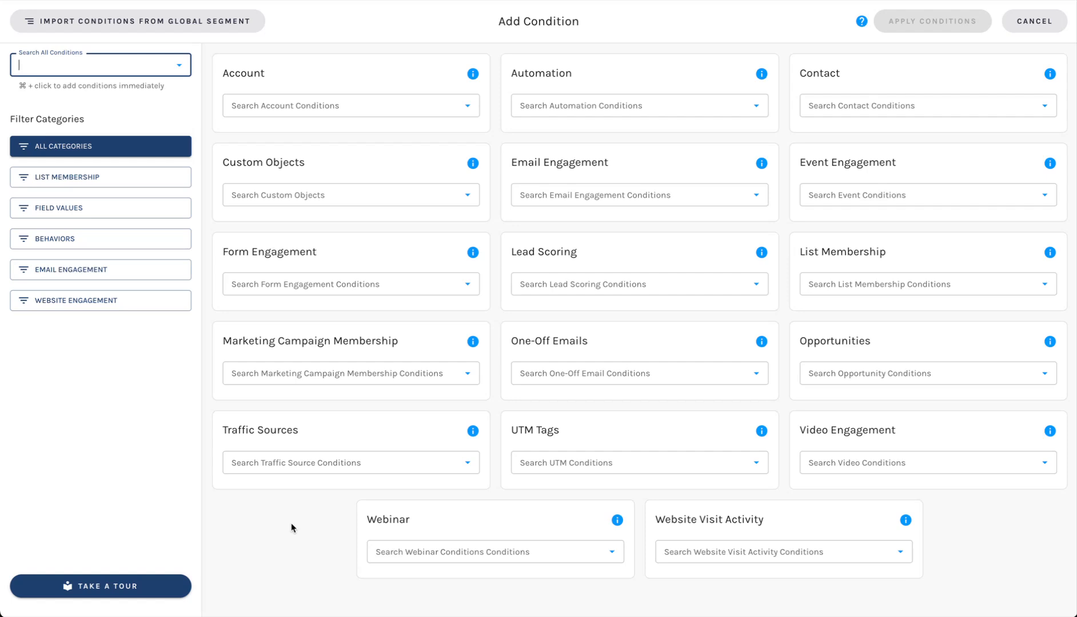
pyautogui.click(318, 109)
pyautogui.write('nam')
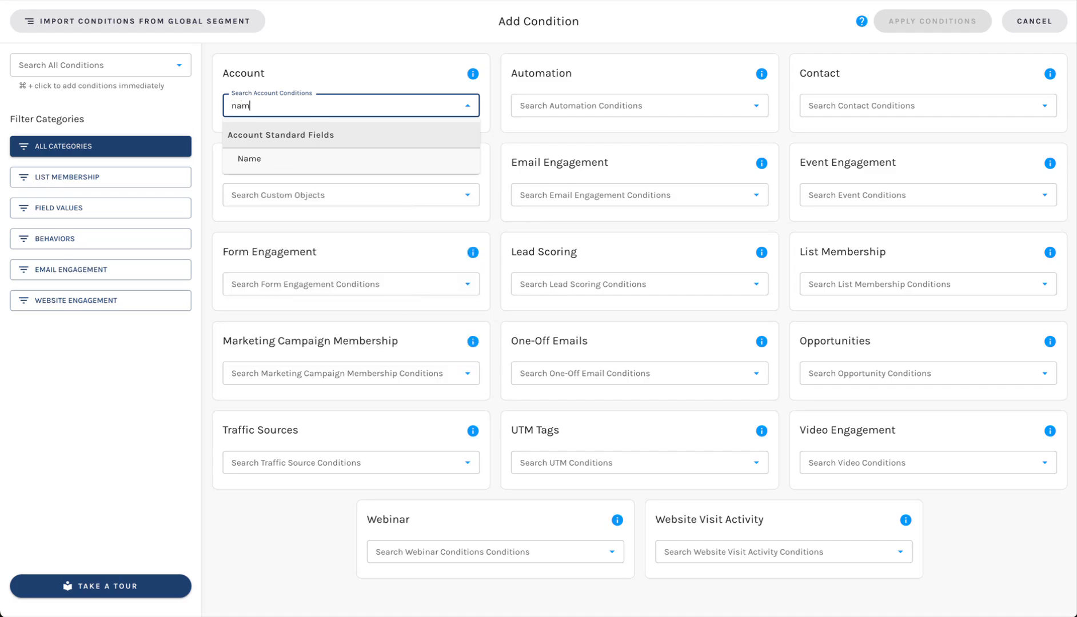
pyautogui.click(286, 159)
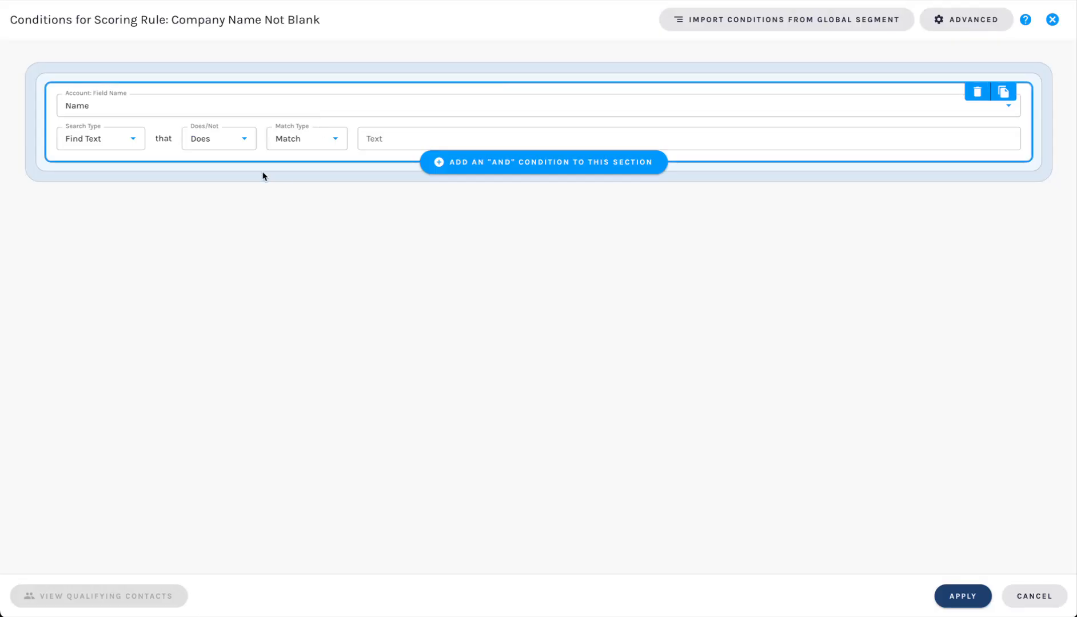
pyautogui.click(134, 140)
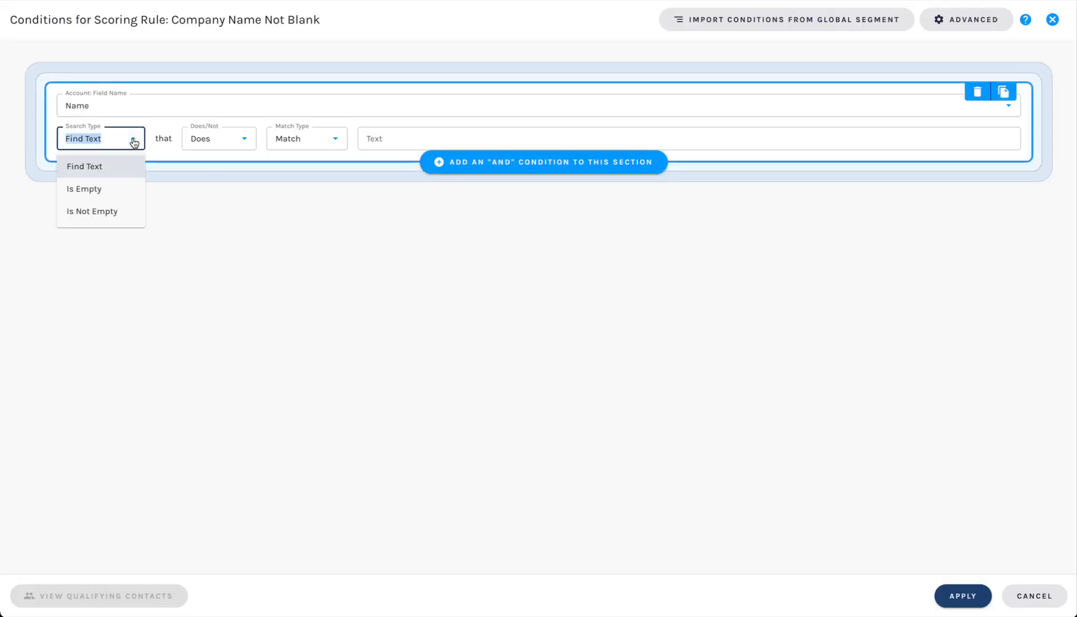
pyautogui.click(112, 211)
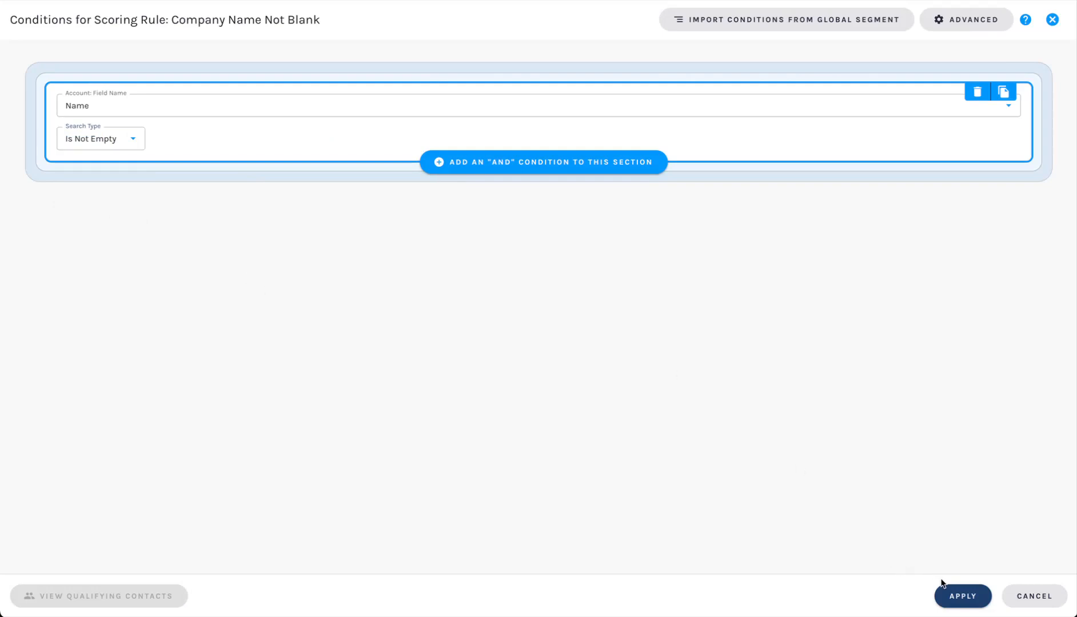
pyautogui.click(951, 600)
# Step: Mark the Company Name Not Blank rule as Required and set its points to 0
pyautogui.scroll(-1, 84, 428)
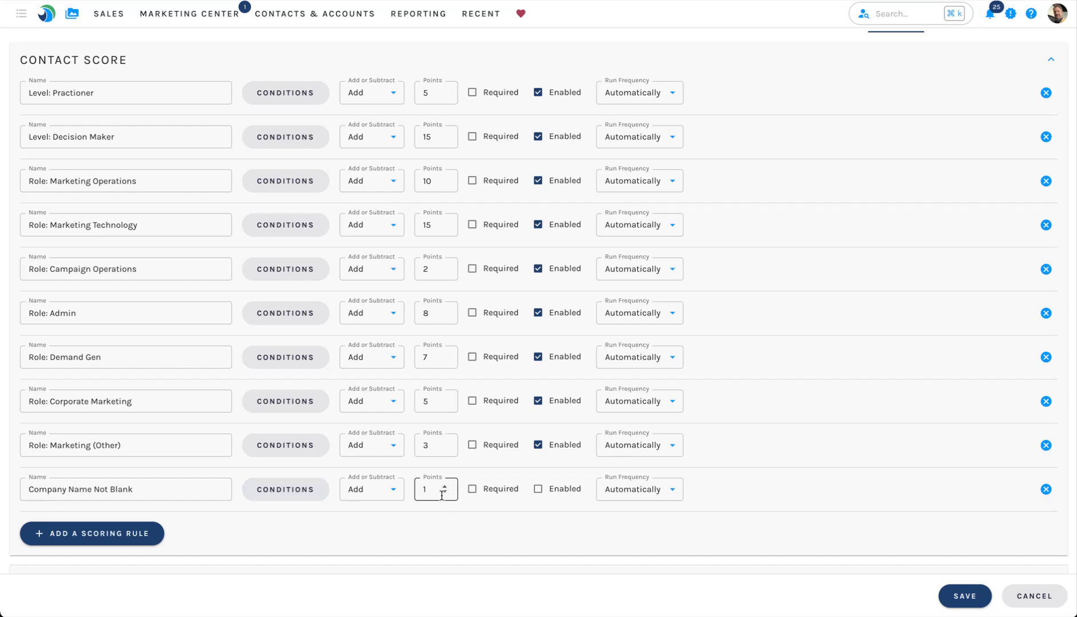
pyautogui.click(472, 490)
pyautogui.click(444, 487)
pyautogui.click(445, 493)
pyautogui.click(445, 494)
pyautogui.click(483, 524)
# Step: Review the Activity Score rules, including the Features Webpages rule's run frequency options and its conditions
pyautogui.scroll(1, 519, 490)
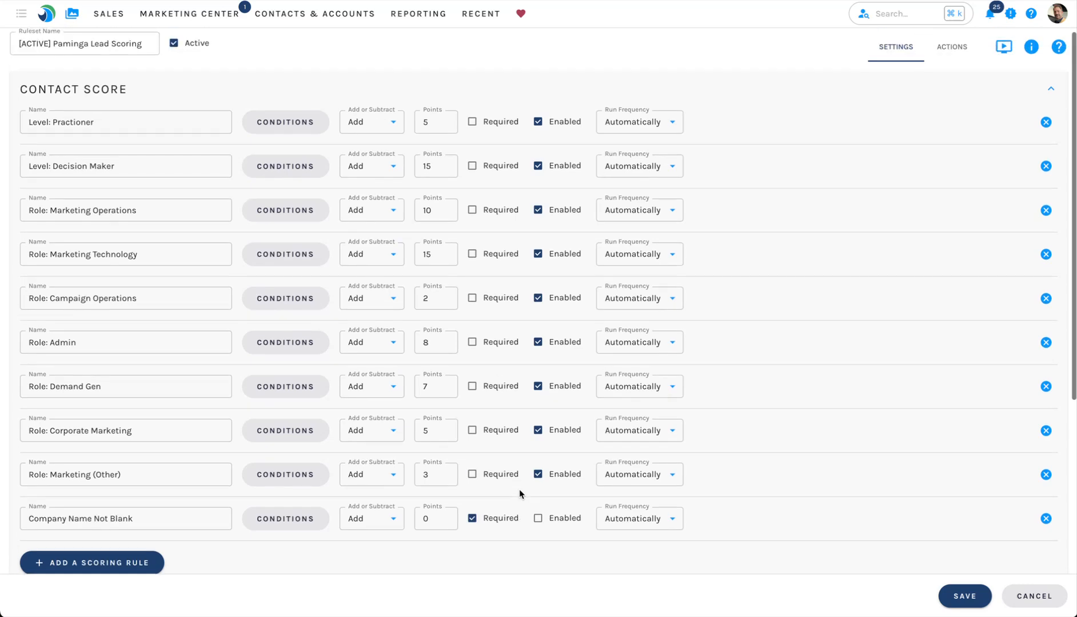
pyautogui.moveTo(224, 26)
pyautogui.click(237, 99)
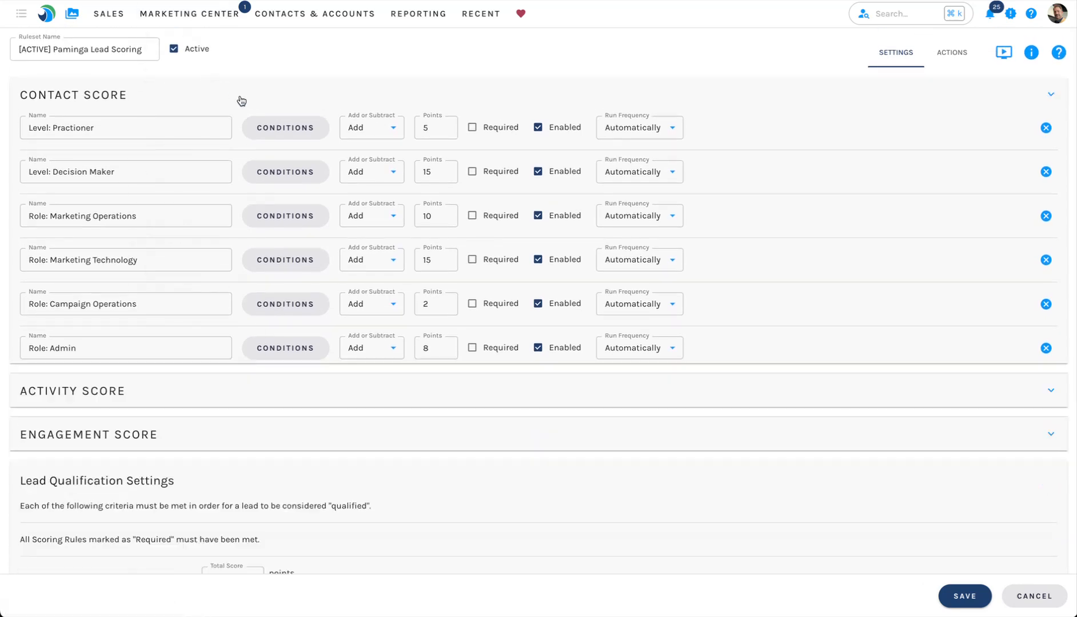
pyautogui.click(132, 128)
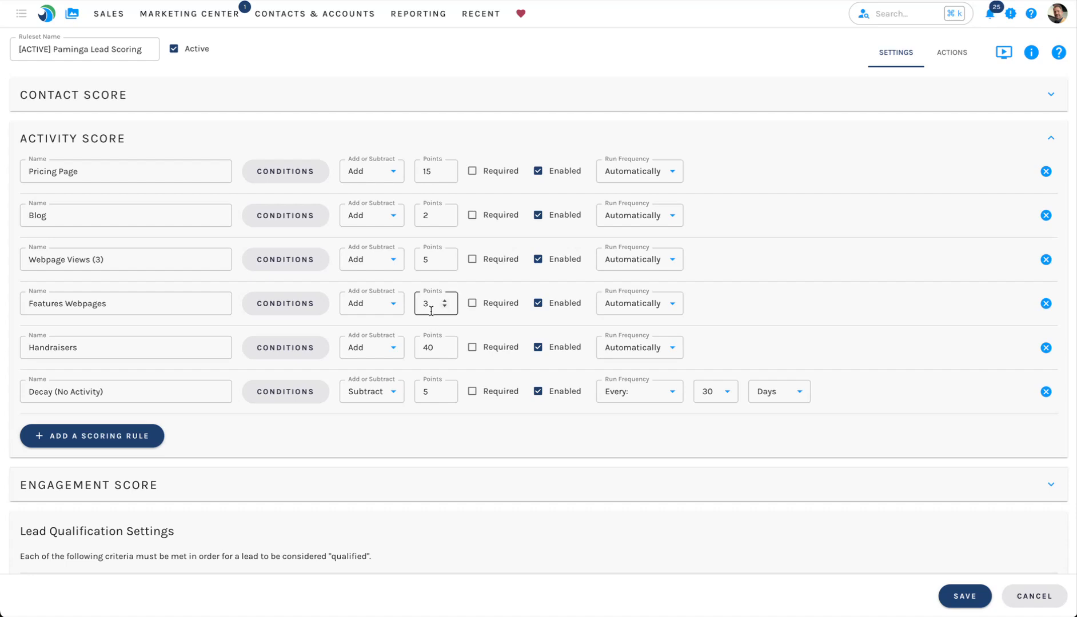
pyautogui.click(673, 306)
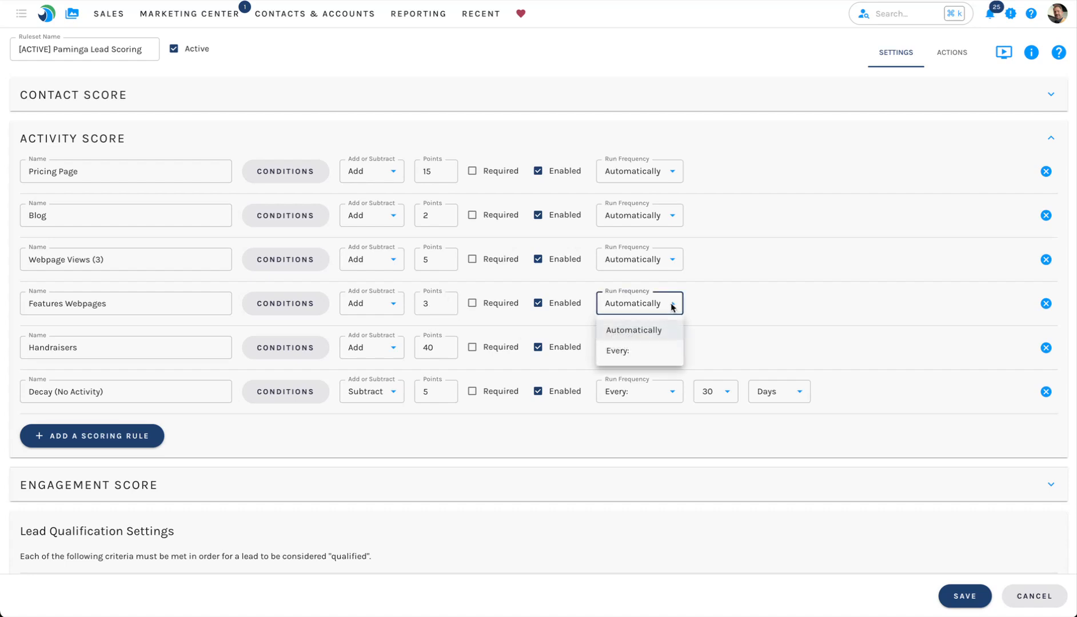
pyautogui.click(722, 304)
pyautogui.click(275, 308)
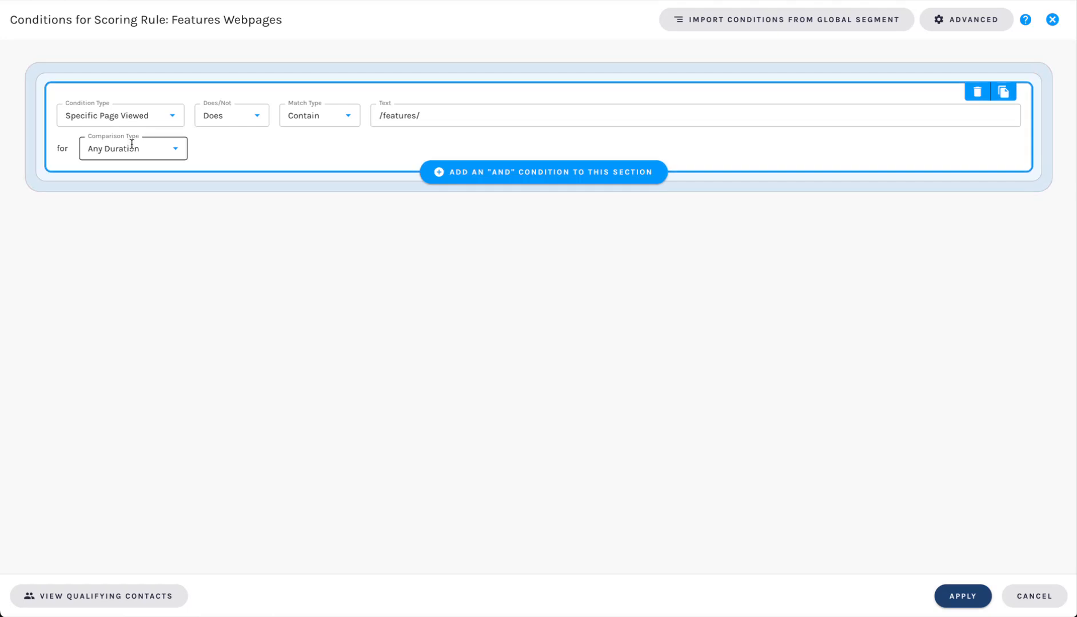
pyautogui.press('Escape')
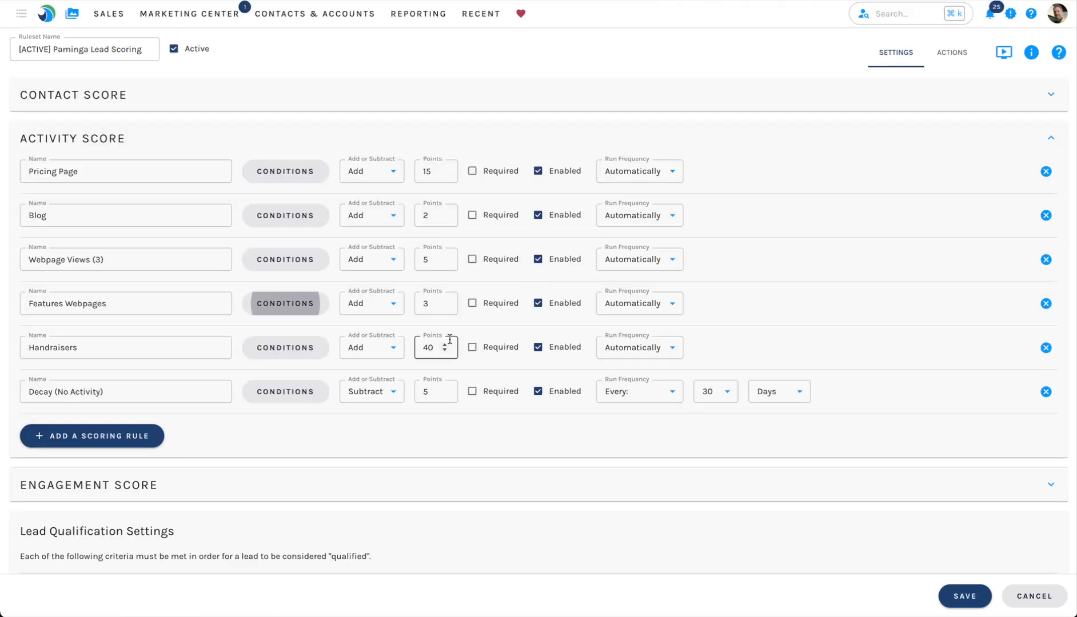
pyautogui.click(480, 494)
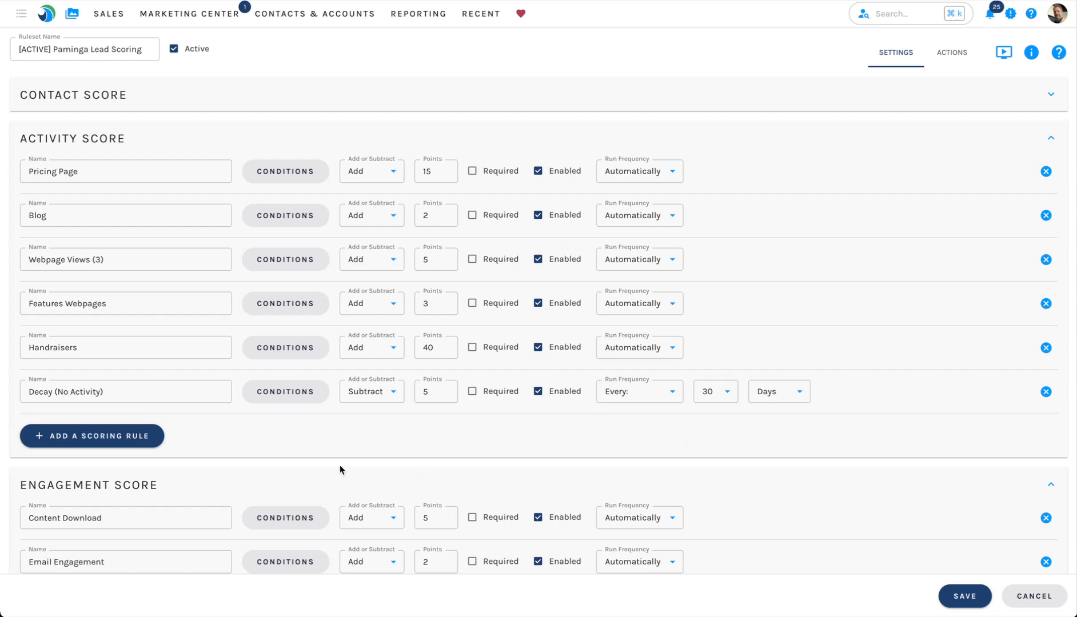
# Step: Inspect the Decay (No Activity) rule's conditions and condition type options, then collapse the score sections
pyautogui.click(276, 400)
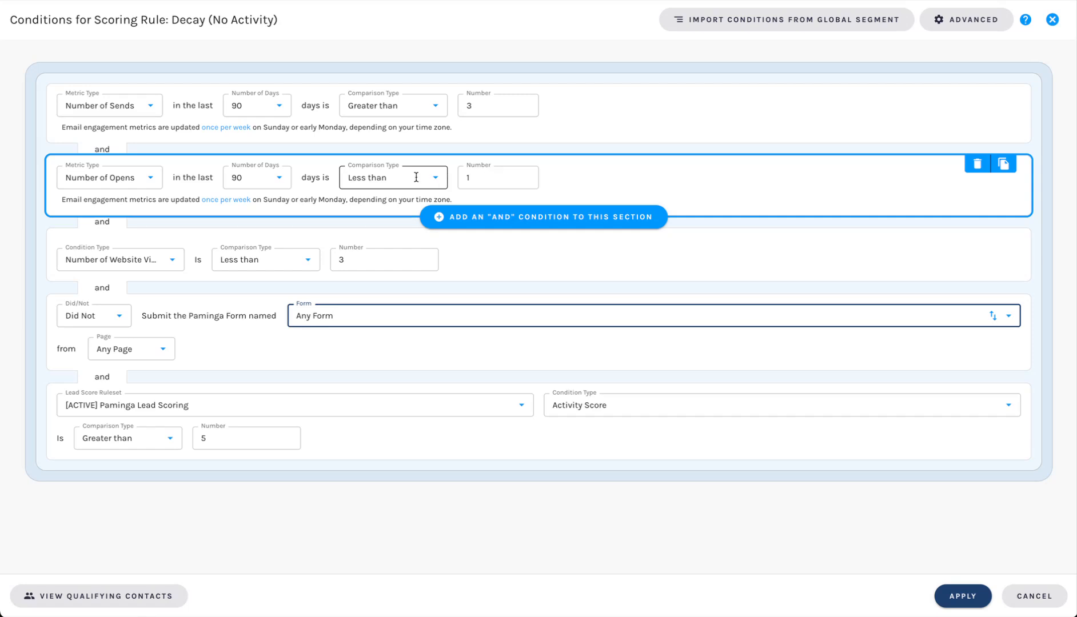
pyautogui.click(135, 260)
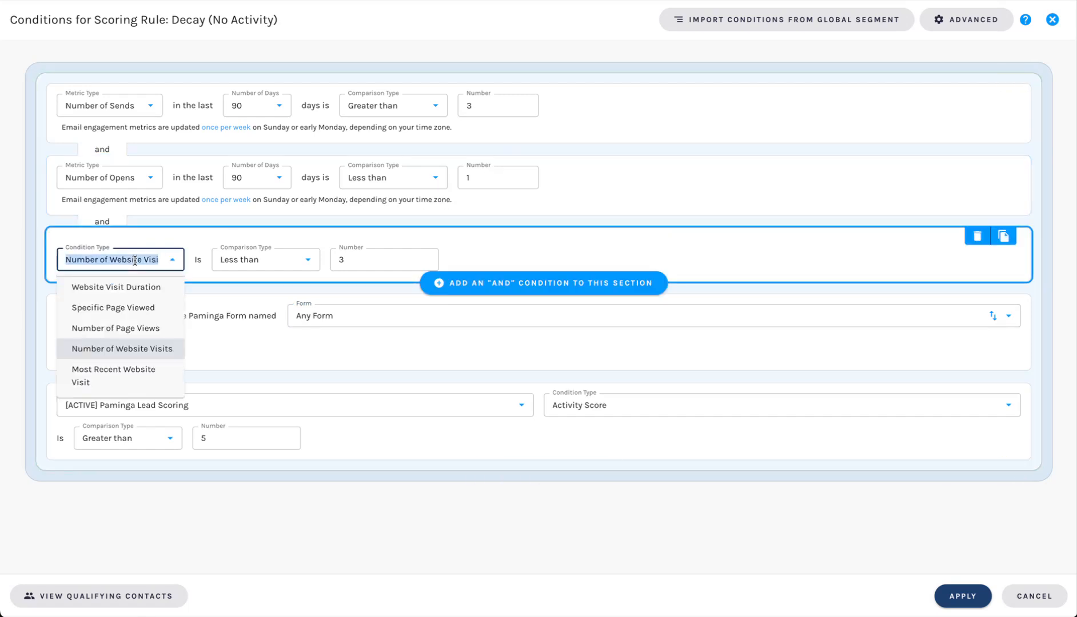
pyautogui.click(509, 252)
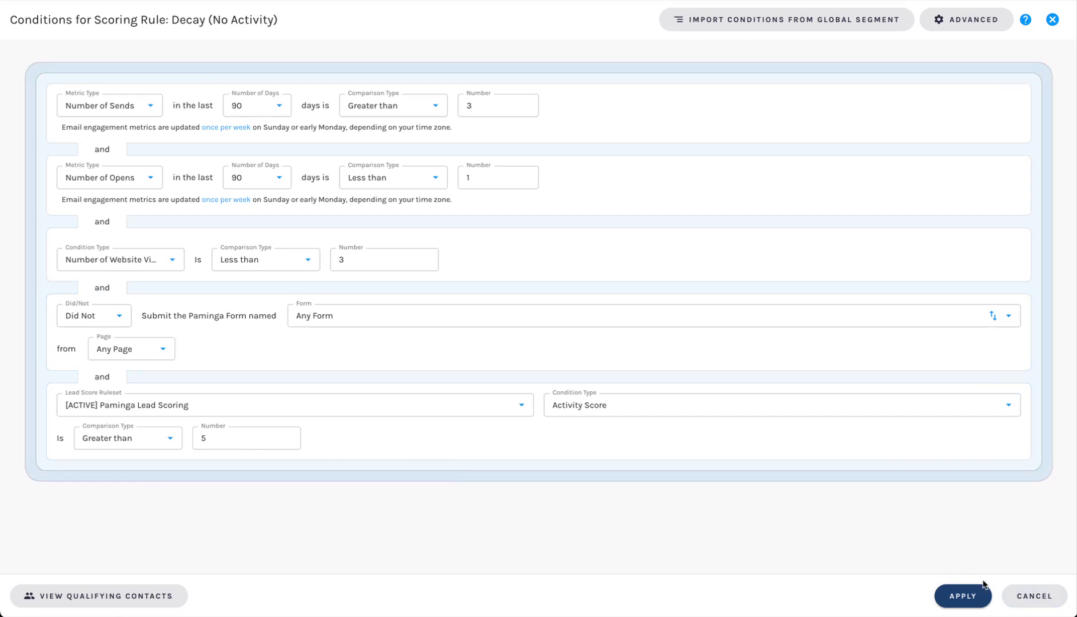
pyautogui.click(1018, 594)
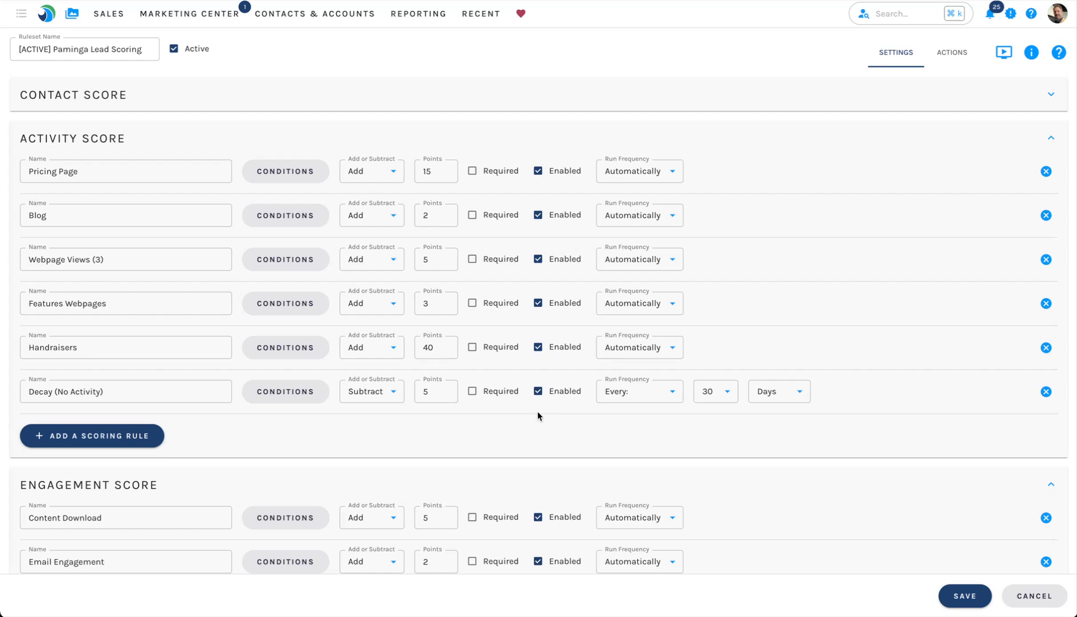
pyautogui.click(210, 132)
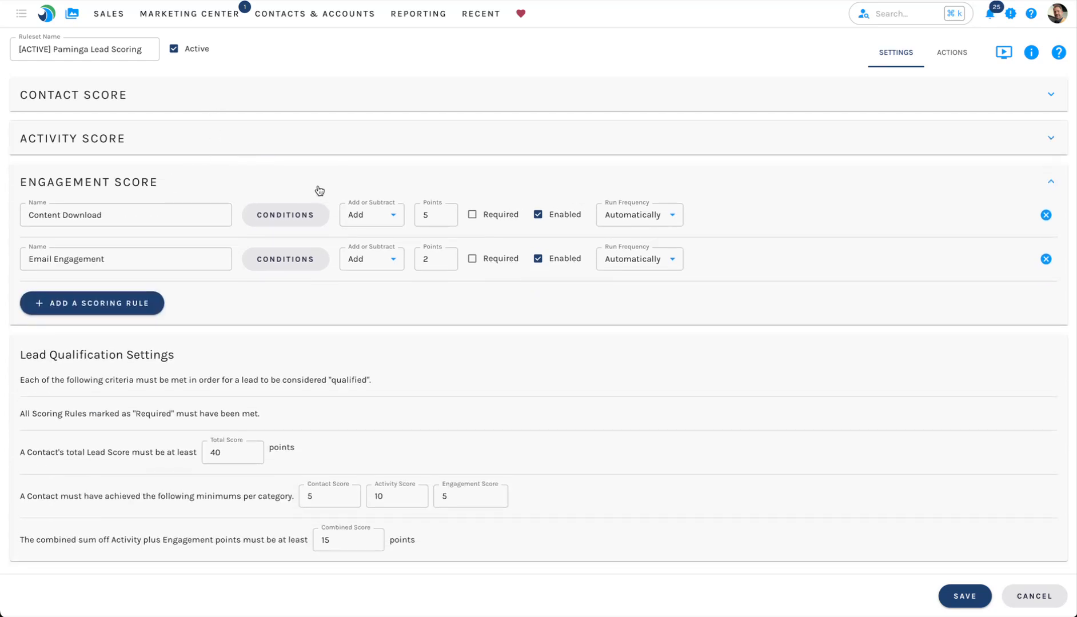
pyautogui.click(298, 176)
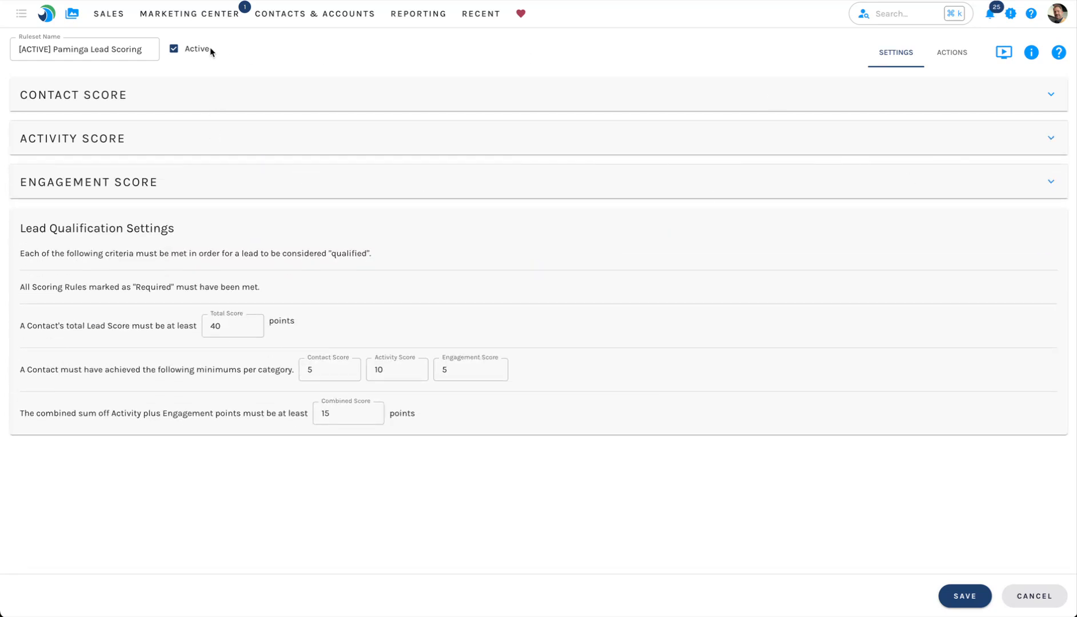
# Step: Create a new scoring ruleset named Example and set it as inactive in the rulesets list
pyautogui.click(190, 19)
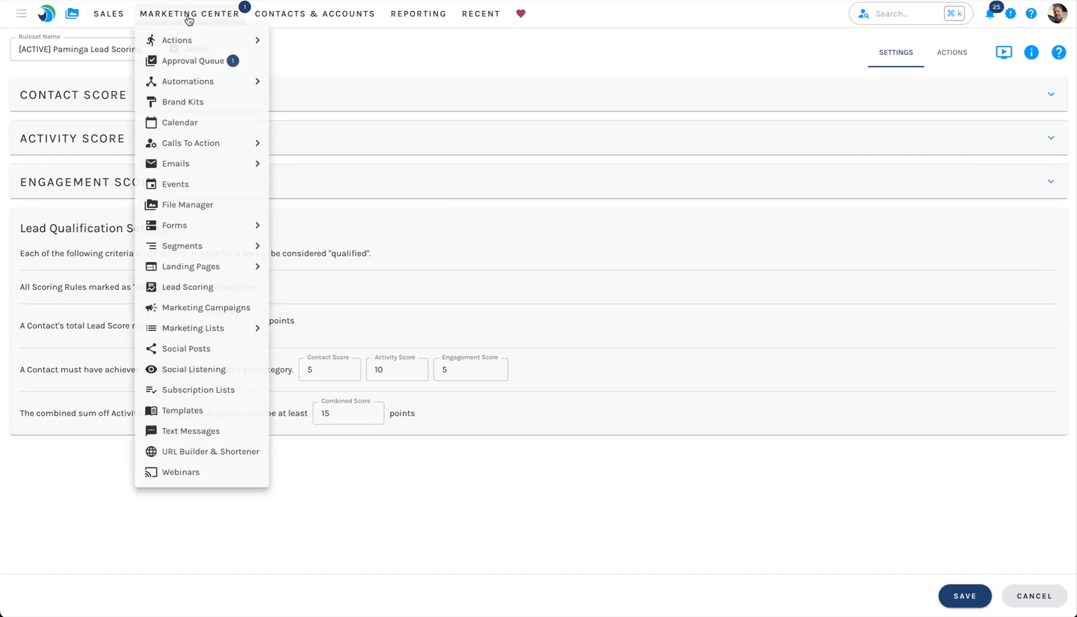
pyautogui.click(189, 290)
pyautogui.click(966, 46)
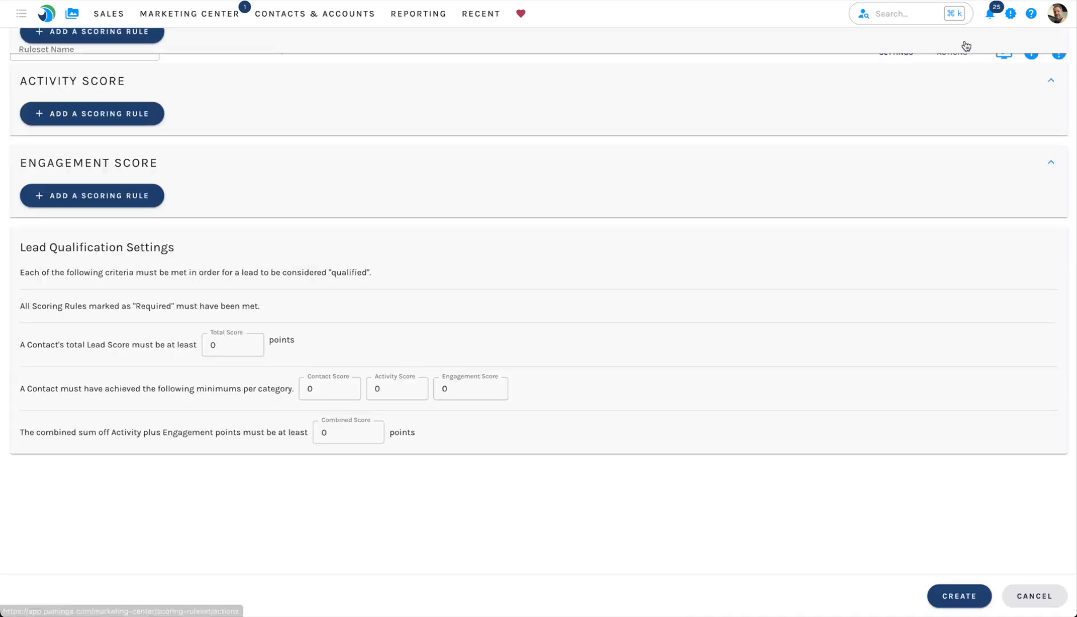
pyautogui.click(89, 43)
pyautogui.write('Edxa')
pyautogui.write('mp')
pyautogui.write('e')
pyautogui.press('Return')
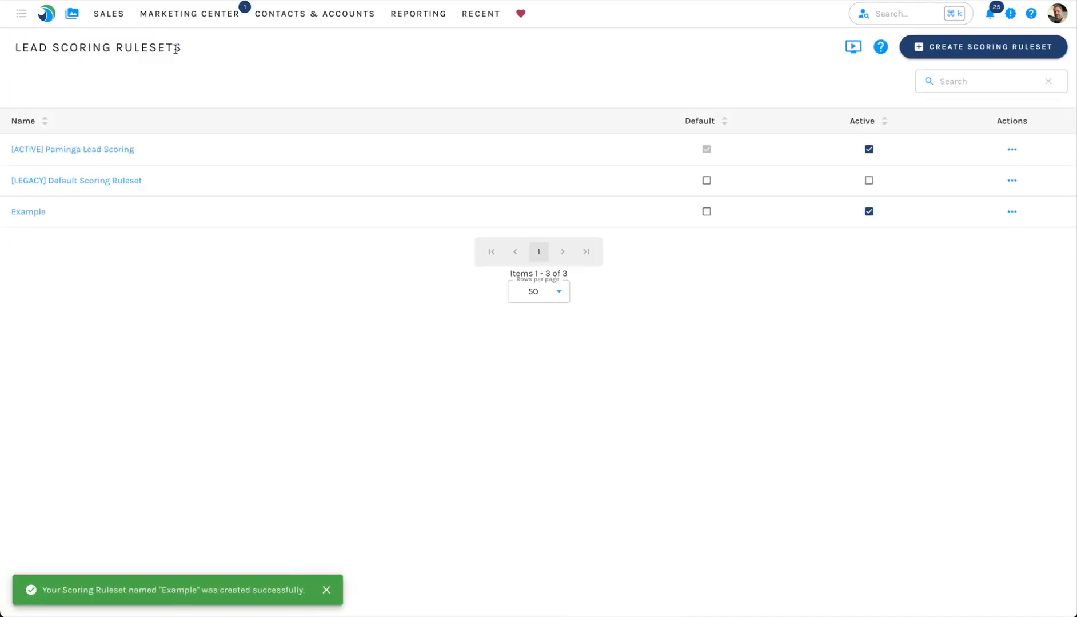
pyautogui.click(869, 212)
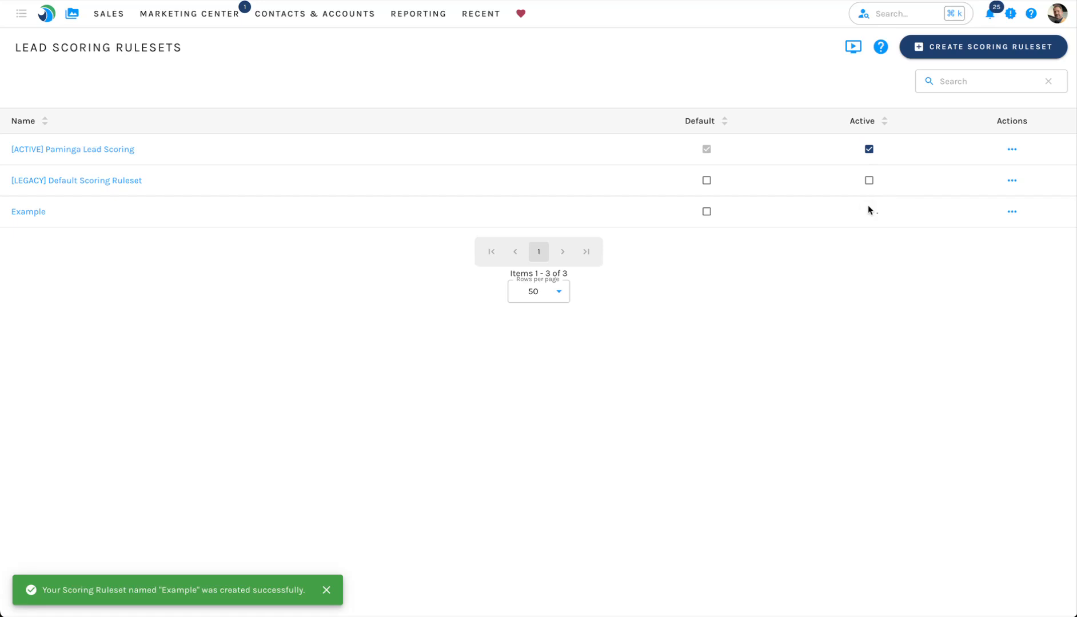
# Step: Open the Example ruleset and add a blank scoring rule under Activity Score
pyautogui.click(29, 212)
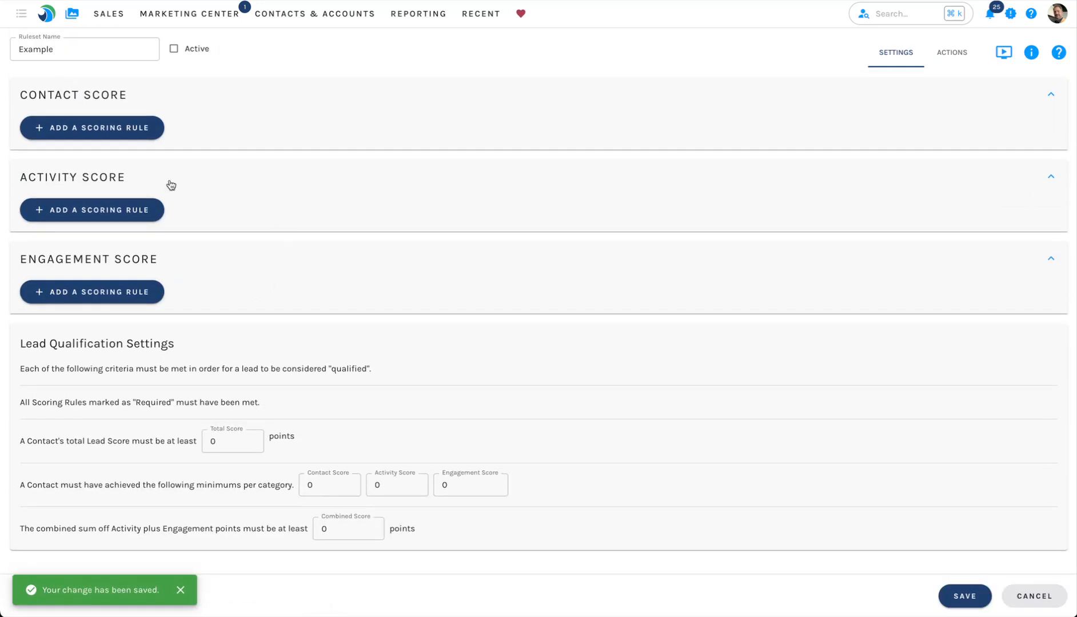
pyautogui.click(119, 212)
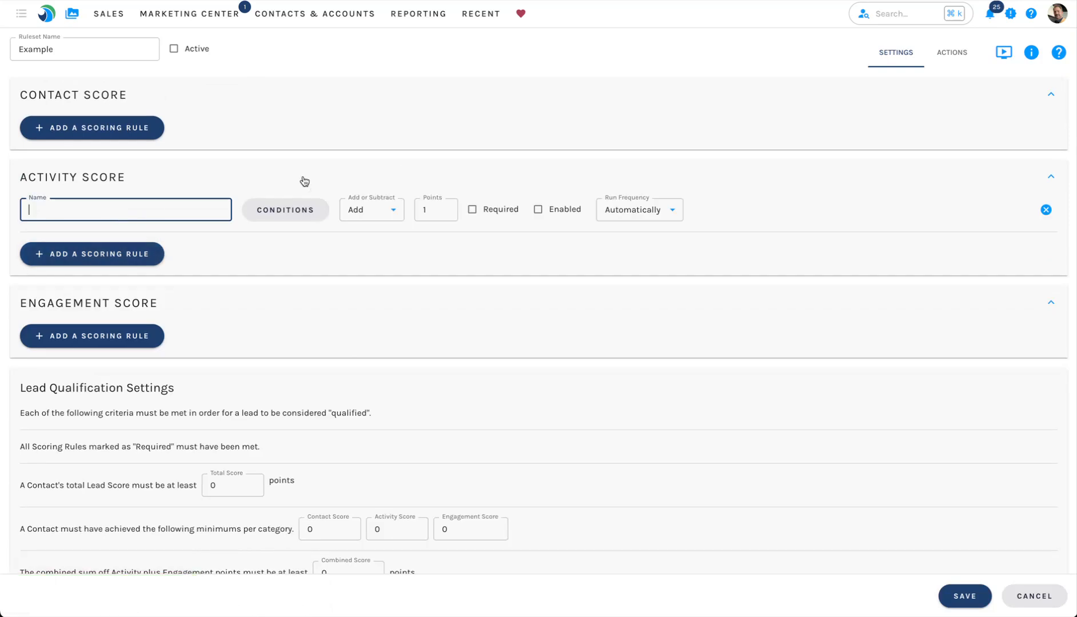
pyautogui.click(316, 116)
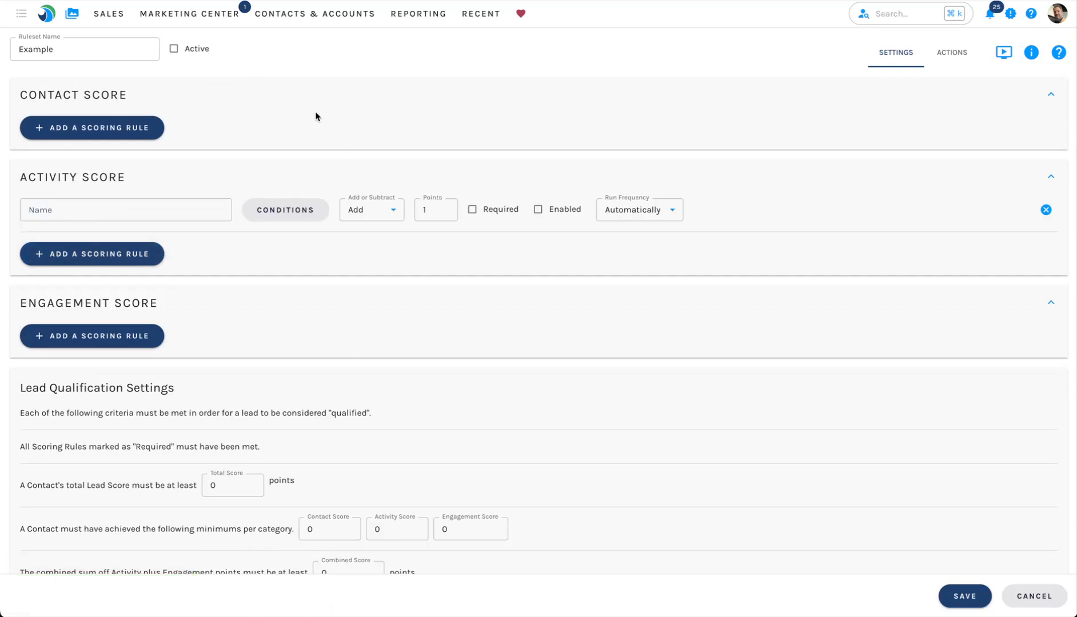
# Step: Open the list of Lead Scoring Threshold automations
pyautogui.click(215, 18)
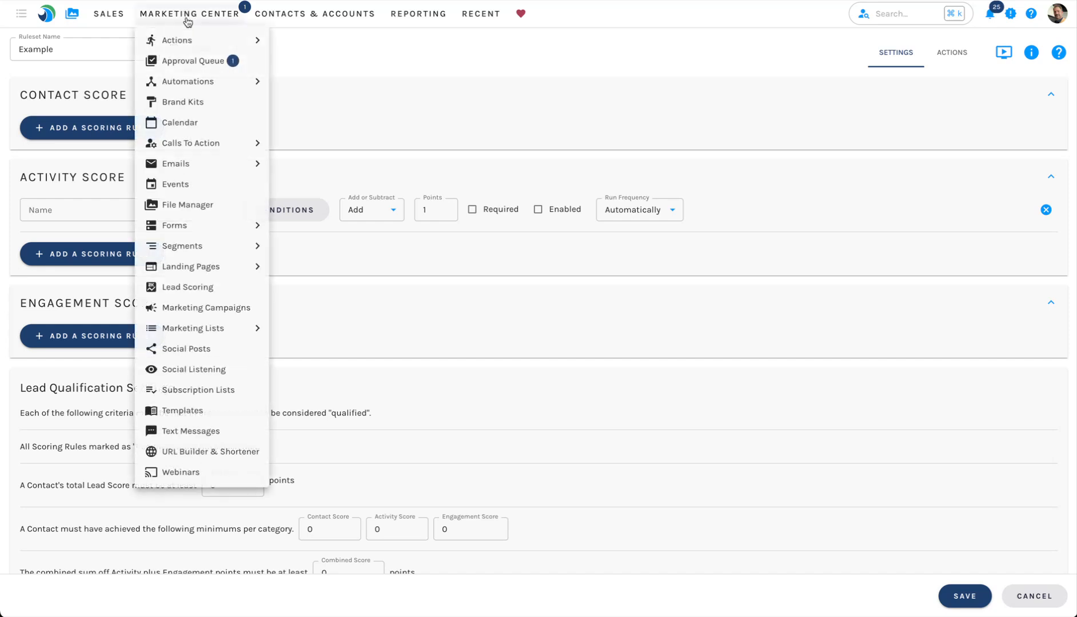
pyautogui.moveTo(223, 81)
pyautogui.moveTo(312, 123)
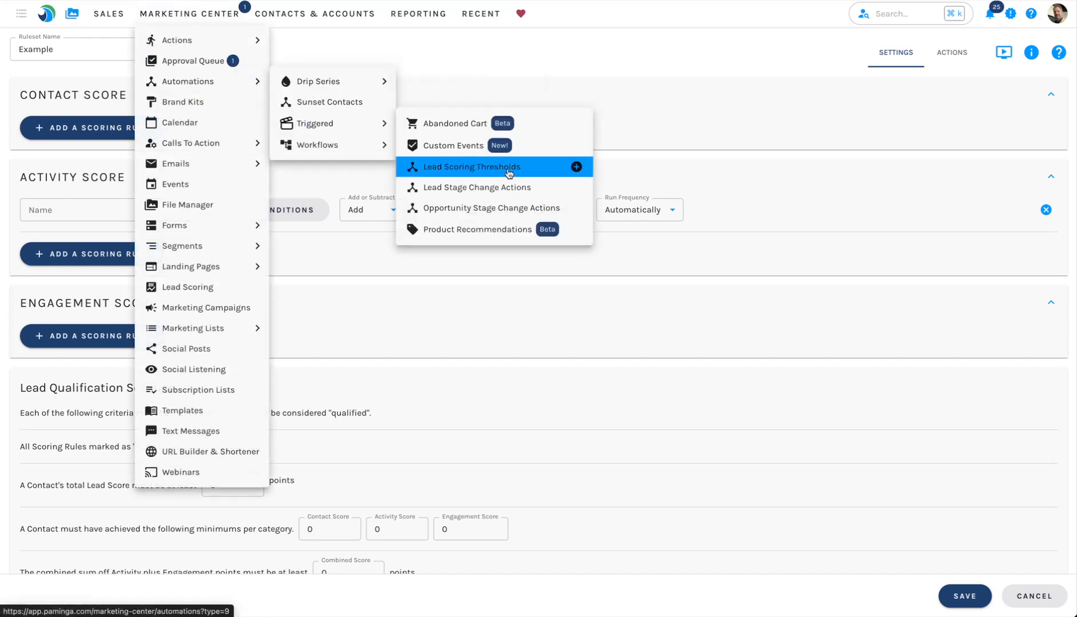
pyautogui.click(508, 171)
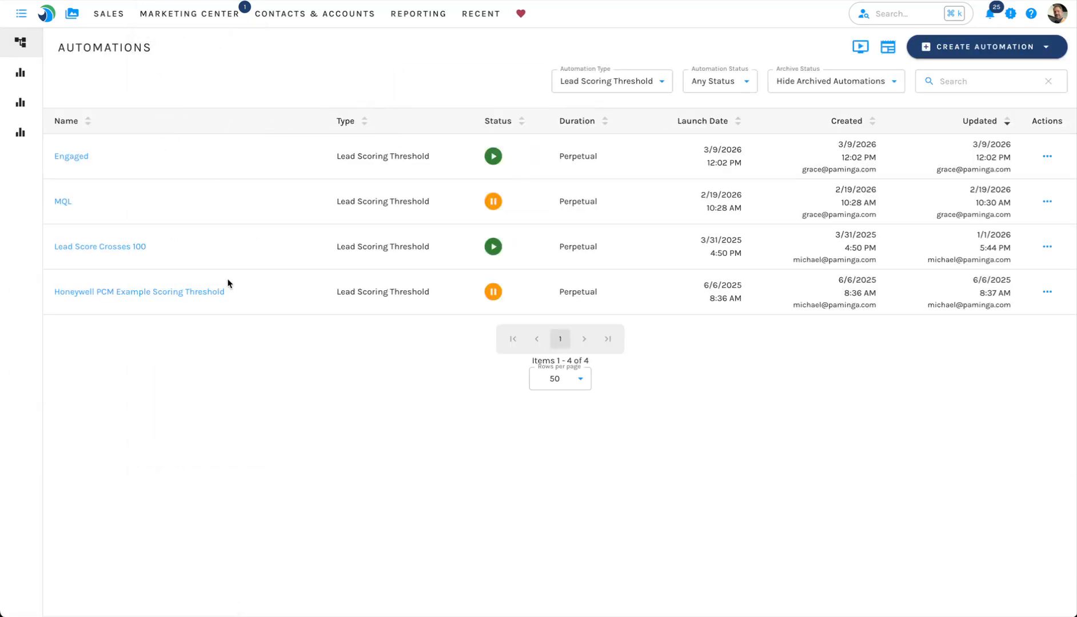
# Step: Start creating a new lead scoring threshold automation and name it Example Threshold
pyautogui.click(986, 47)
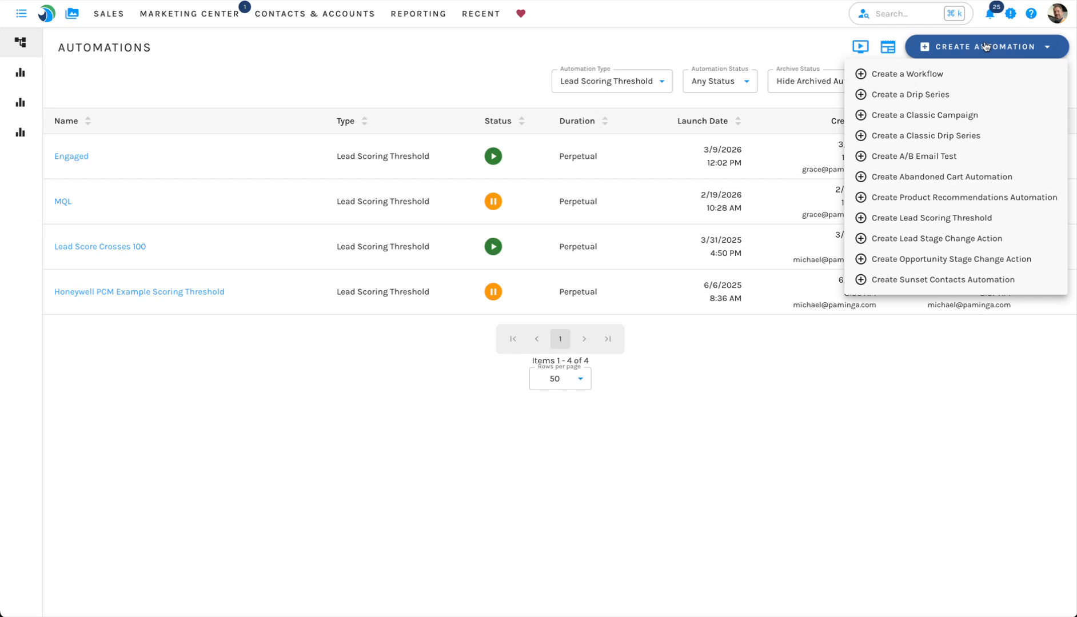
pyautogui.moveTo(231, 25)
pyautogui.moveTo(204, 86)
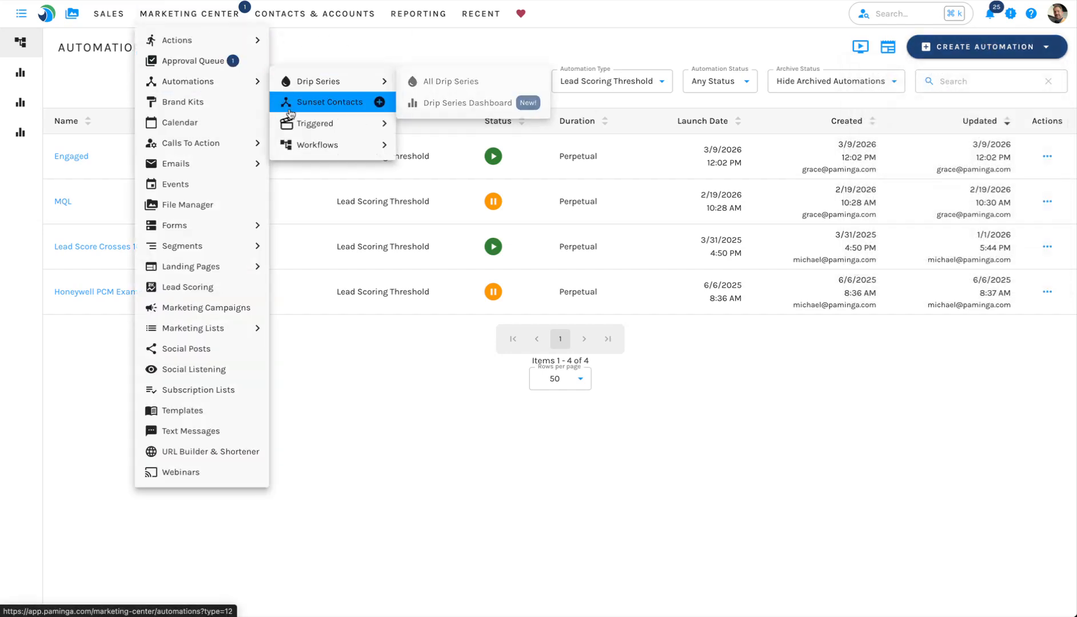
pyautogui.moveTo(334, 124)
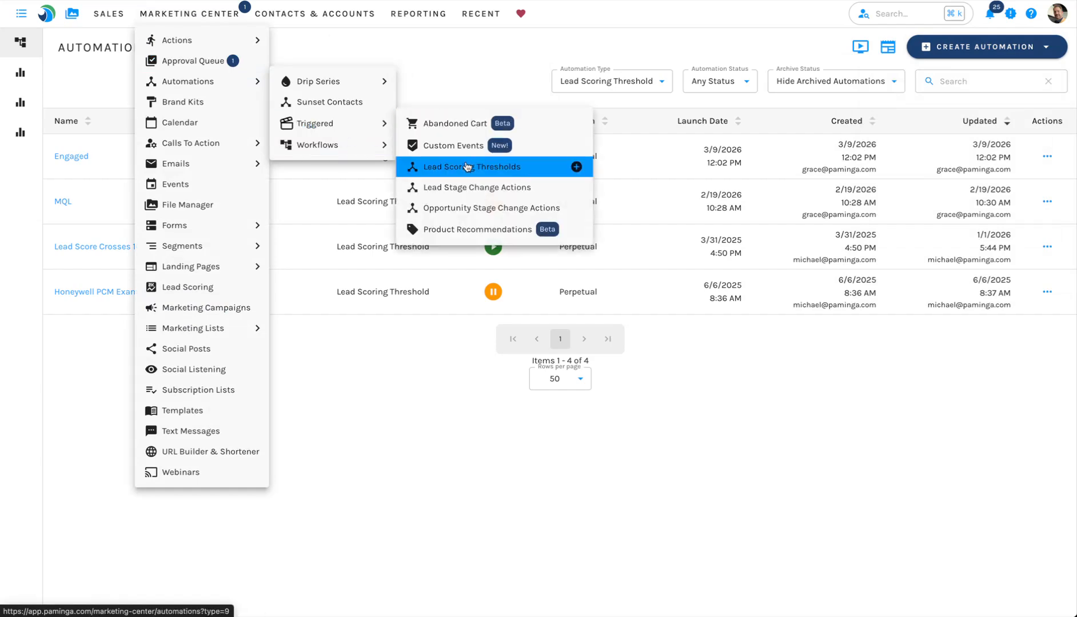
pyautogui.click(576, 167)
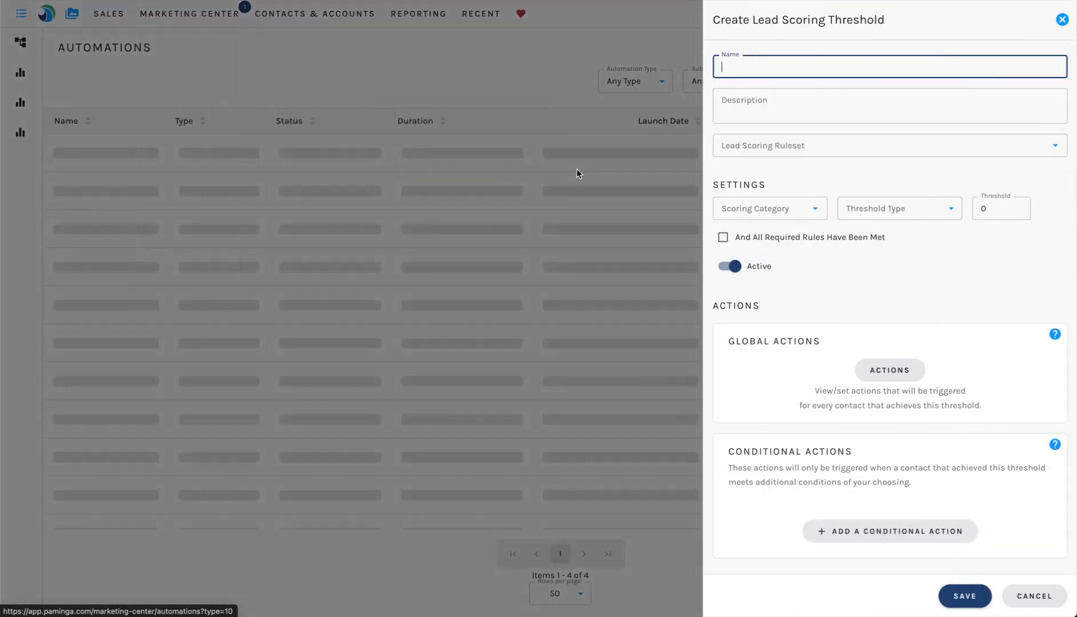
pyautogui.write('Example Thresh')
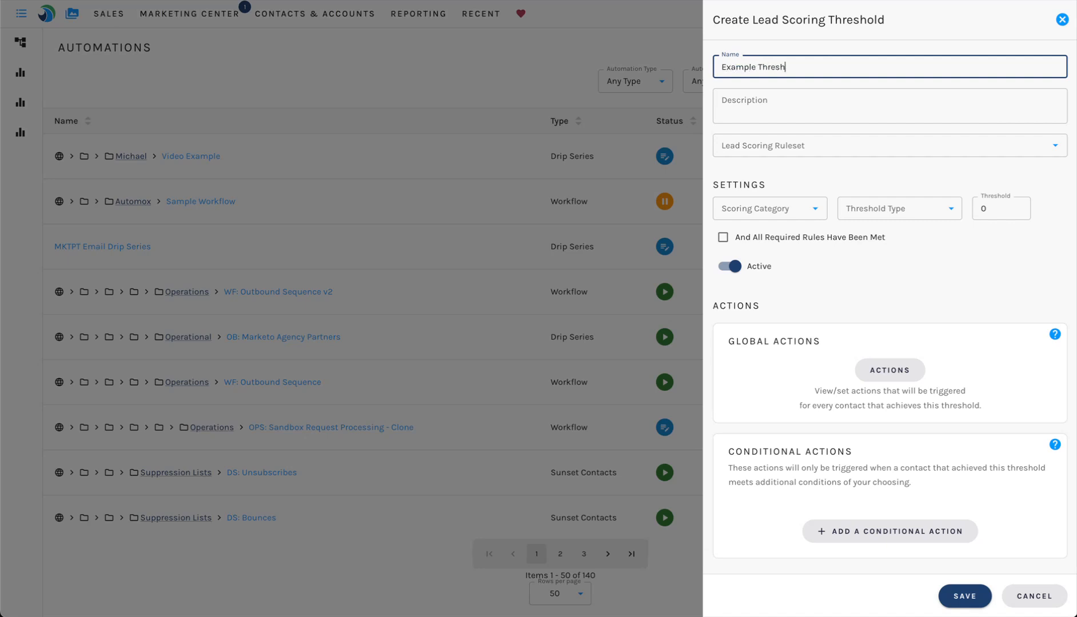
pyautogui.write('old')
# Step: Link the threshold to the Paminga Lead Scoring ruleset and choose the Total Score category
pyautogui.click(785, 146)
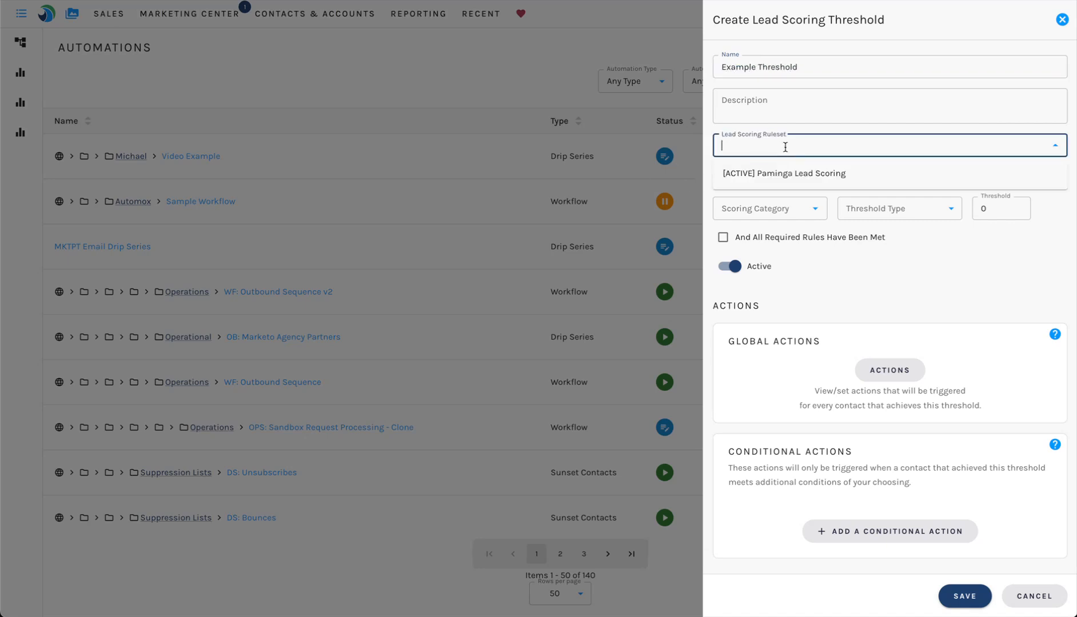
pyautogui.click(800, 176)
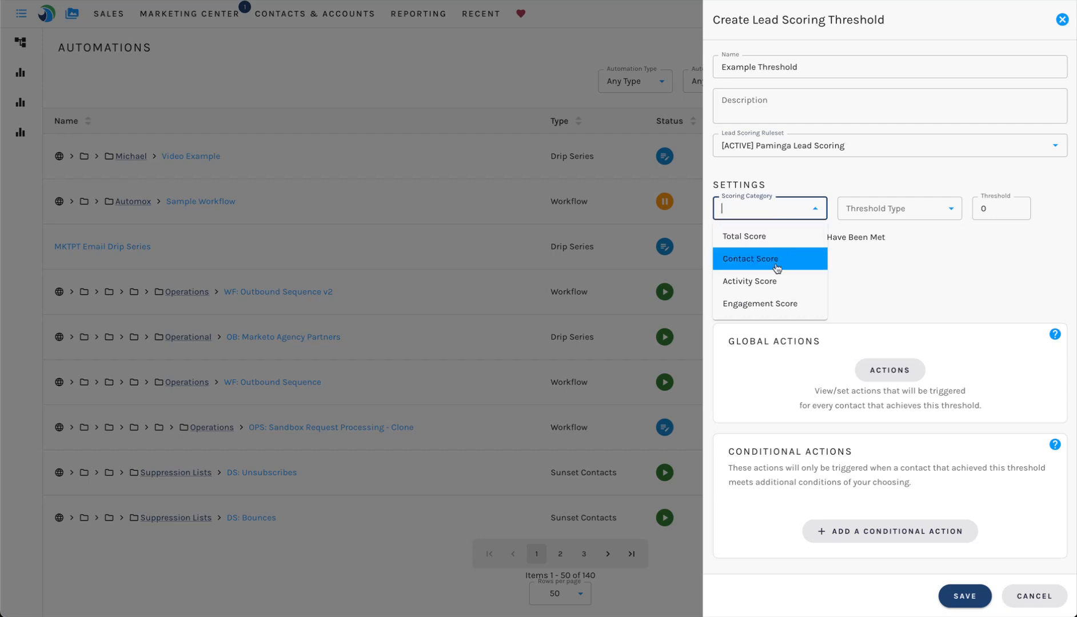
pyautogui.click(760, 236)
# Step: Set the threshold type to Reaches or Exceeds at 100 points and require all required rules to be met
pyautogui.click(886, 213)
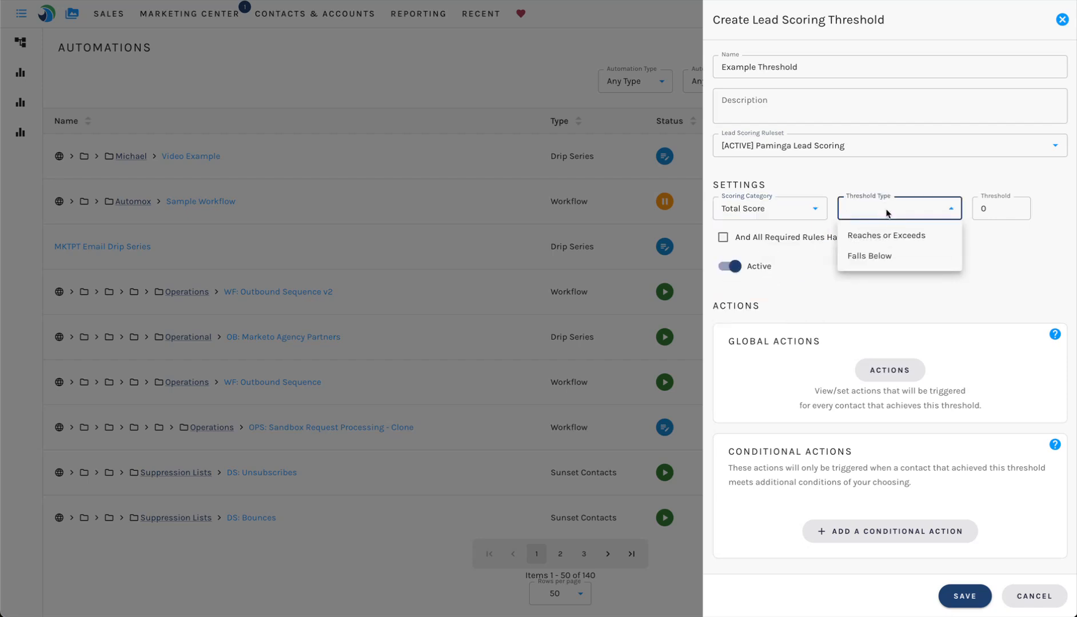
pyautogui.click(903, 239)
pyautogui.press('Tab')
pyautogui.write('100')
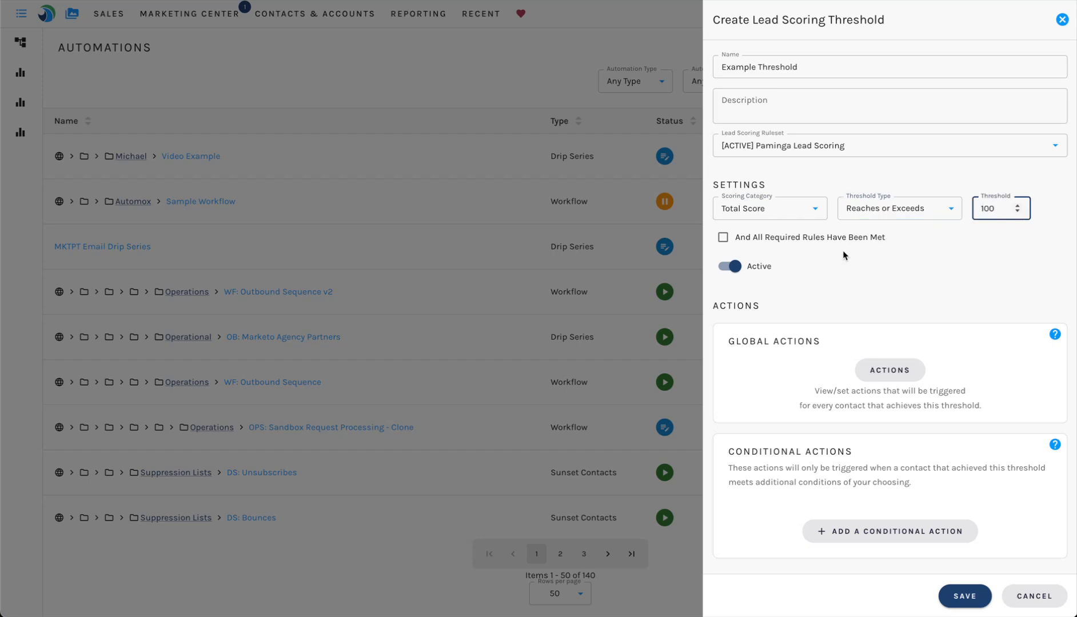
pyautogui.click(773, 245)
# Step: Review the list of global actions available for the threshold, then close it
pyautogui.click(897, 382)
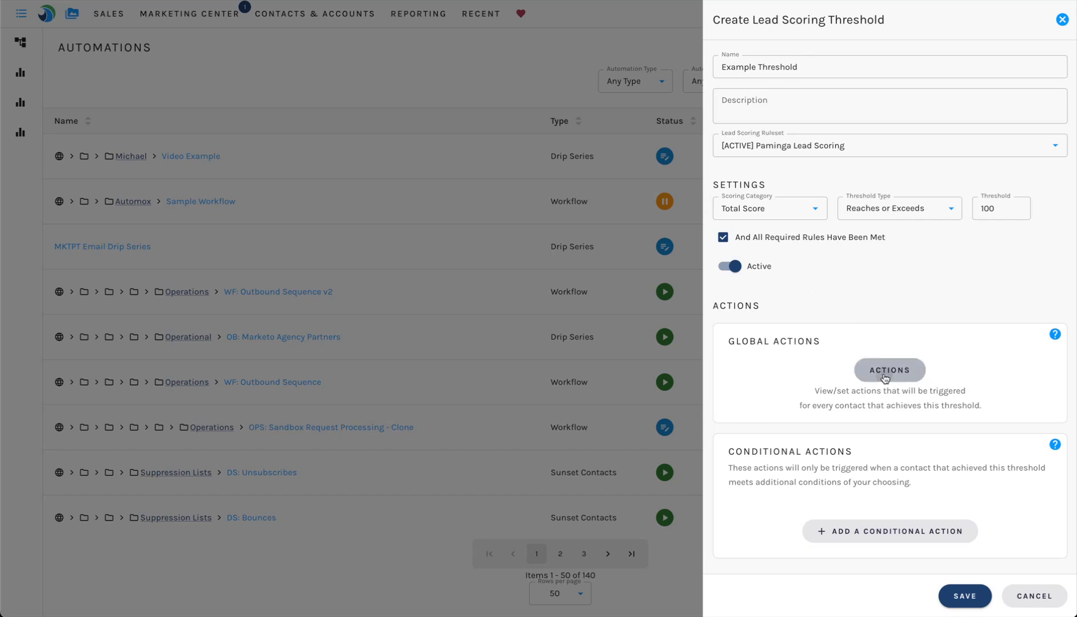
pyautogui.scroll(-6, 532, 359)
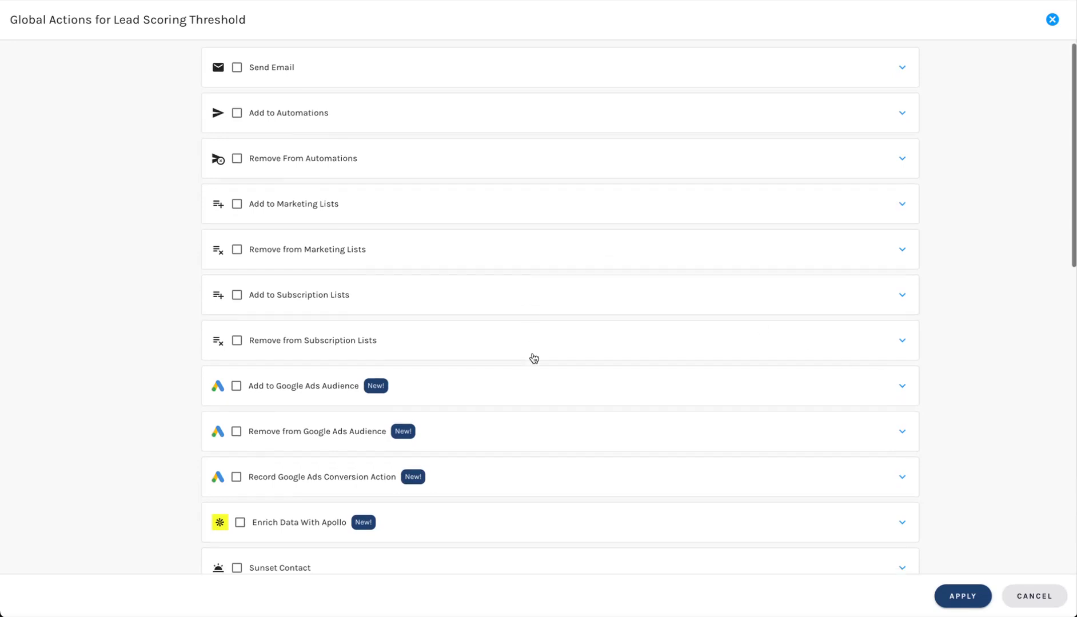
pyautogui.scroll(-7, 534, 359)
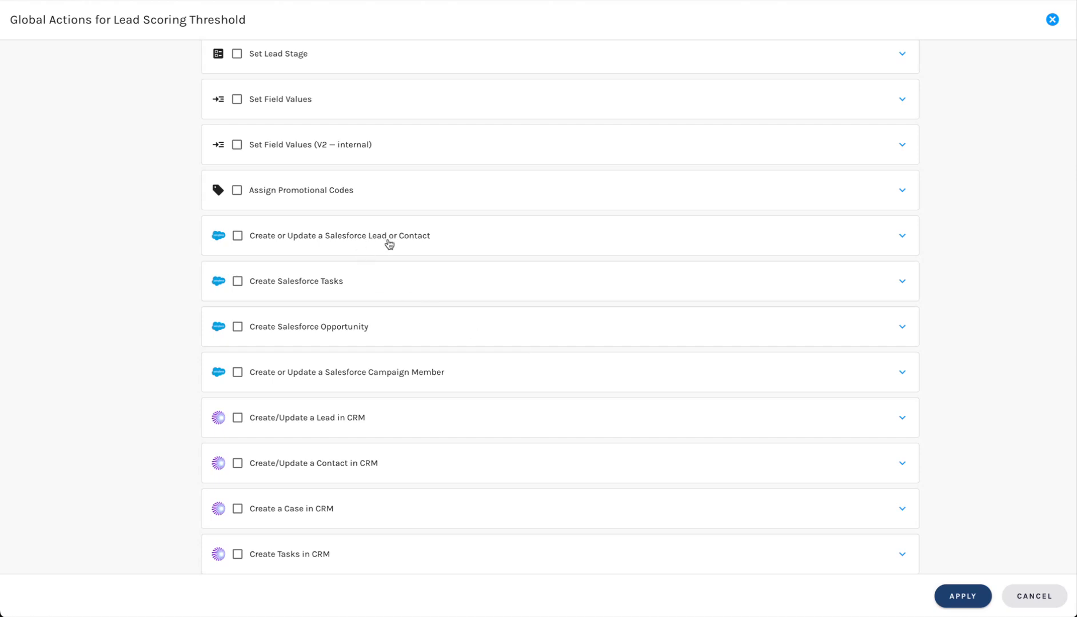
pyautogui.press('Escape')
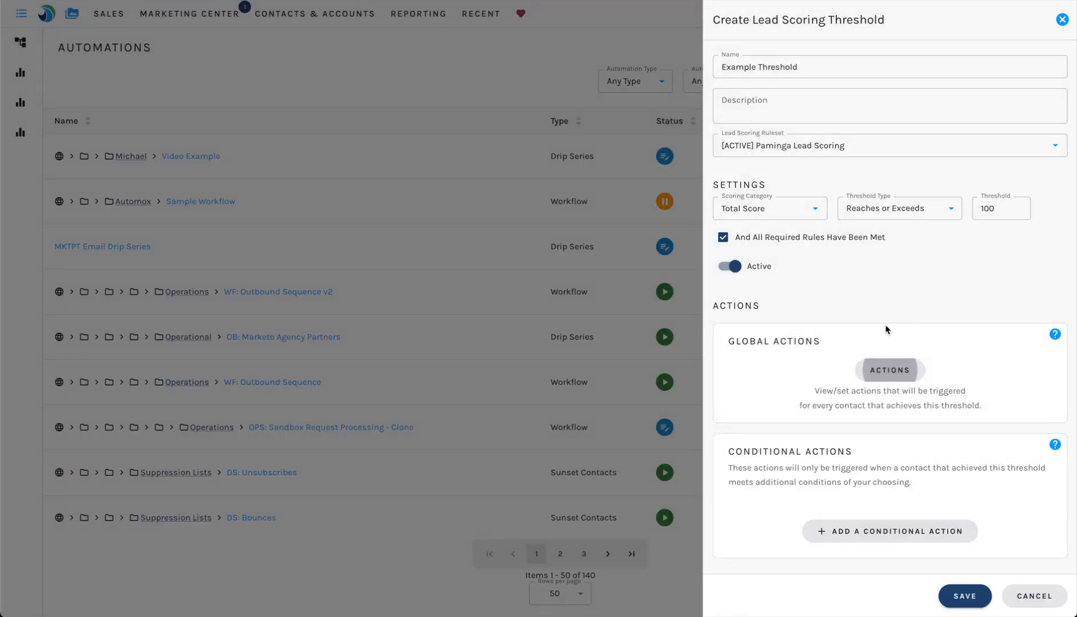
# Step: Add a conditional action to the threshold
pyautogui.doubleClick(739, 451)
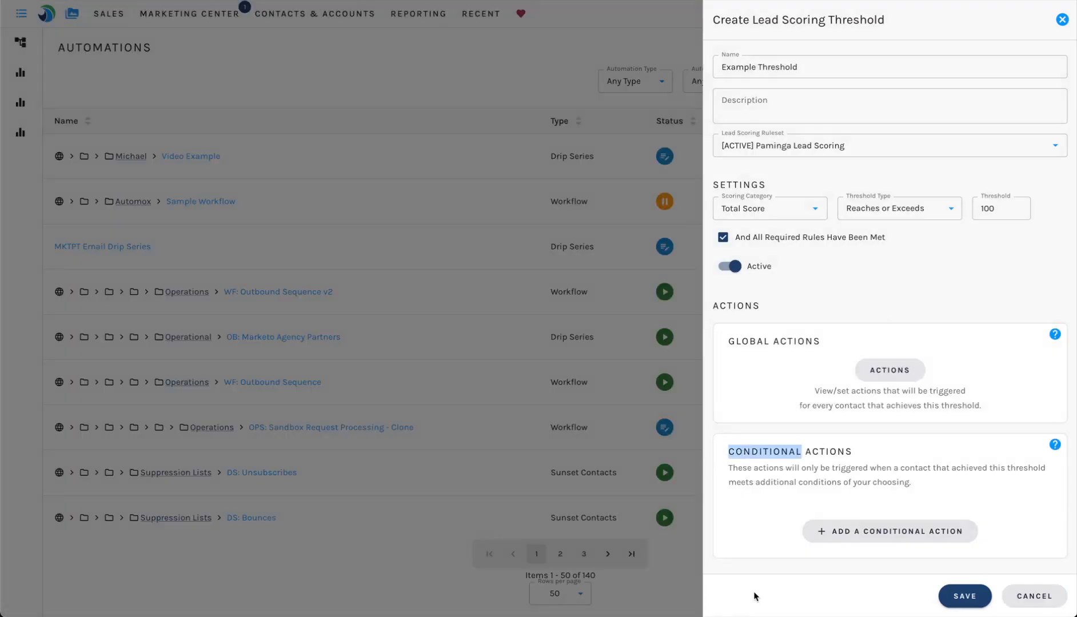
pyautogui.click(872, 532)
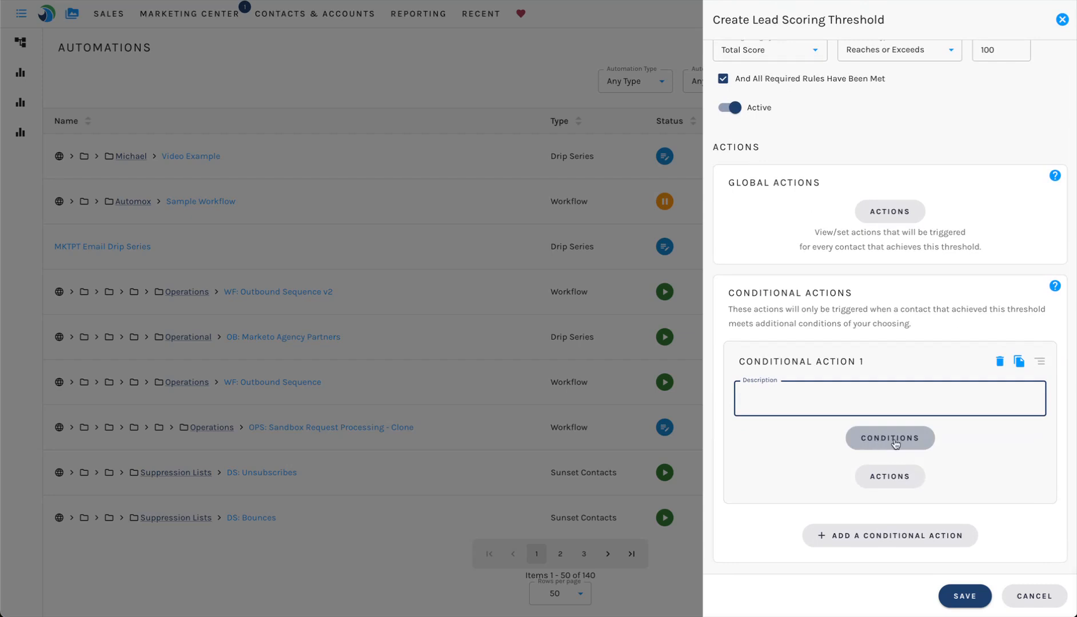
# Step: Review the actions available for Conditional Action 1, trying the Add to Automations option before closing
pyautogui.click(887, 478)
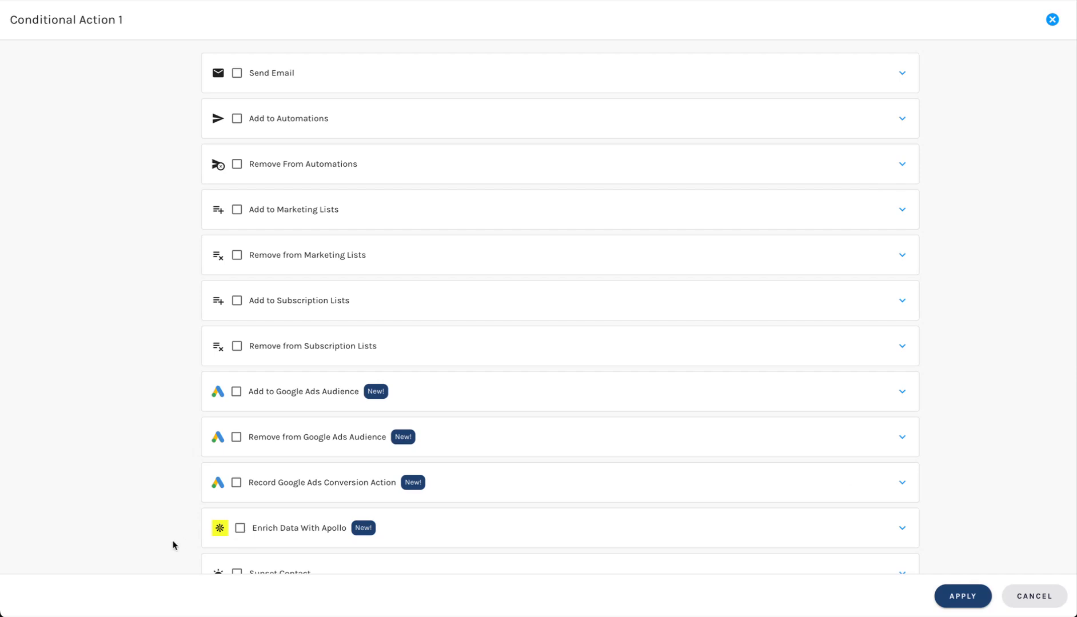
pyautogui.scroll(-1, 342, 527)
pyautogui.scroll(-2, 342, 527)
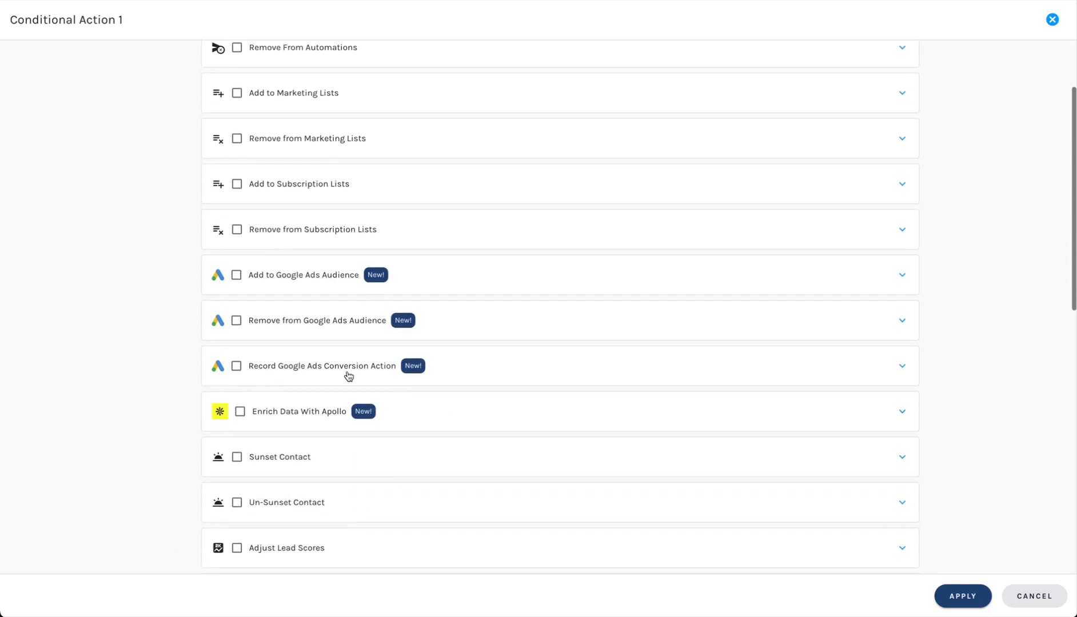
pyautogui.scroll(-7, 531, 341)
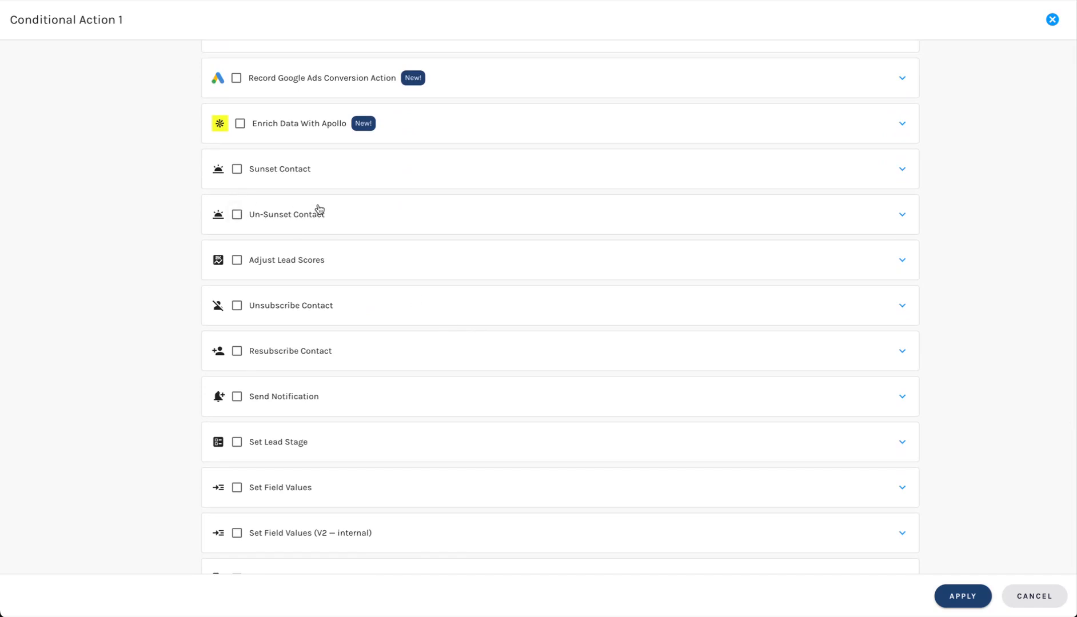
pyautogui.scroll(10, 319, 209)
pyautogui.click(286, 128)
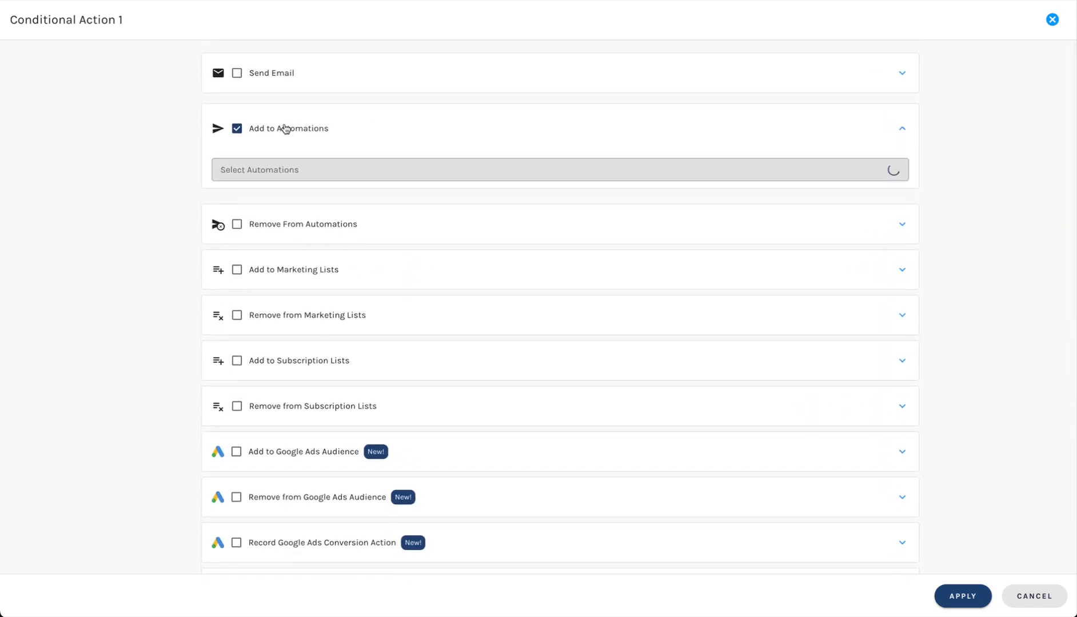
pyautogui.press('Escape')
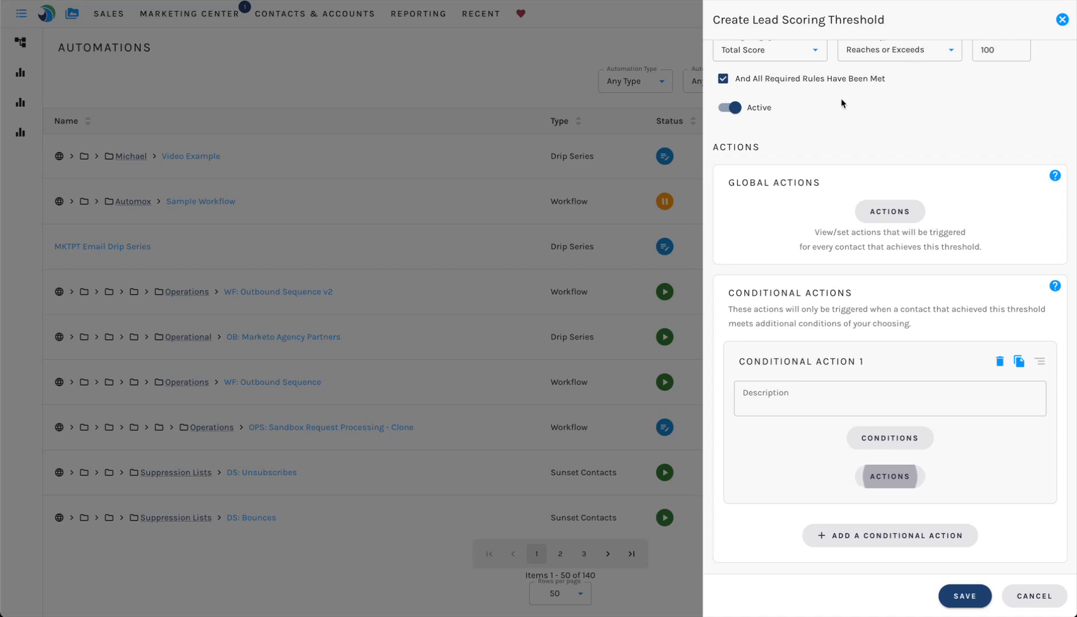